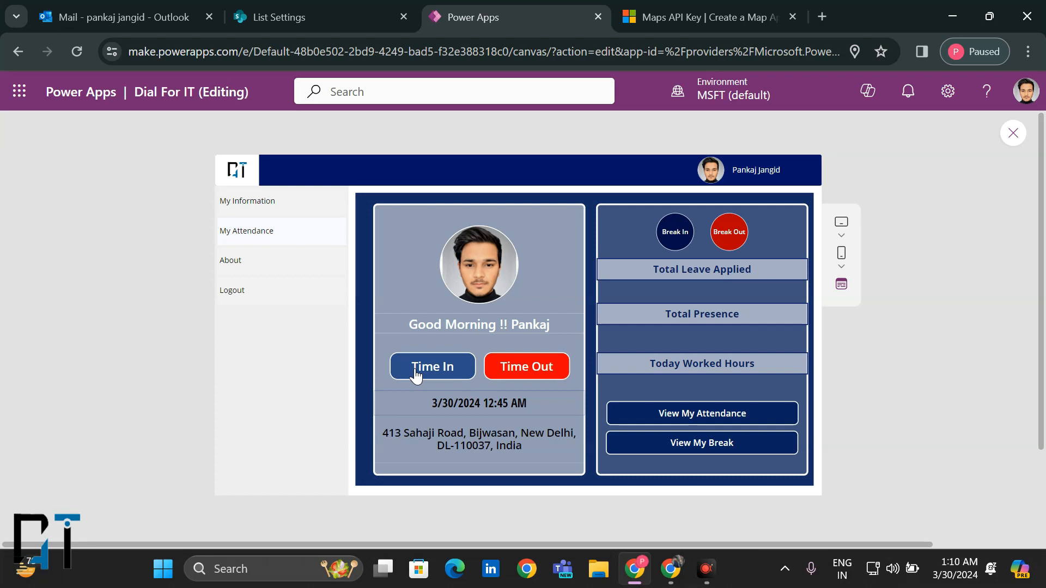
# Switch from the attendance app preview to Microsoft Lists and start a new blank list.
pyautogui.click(415, 374)
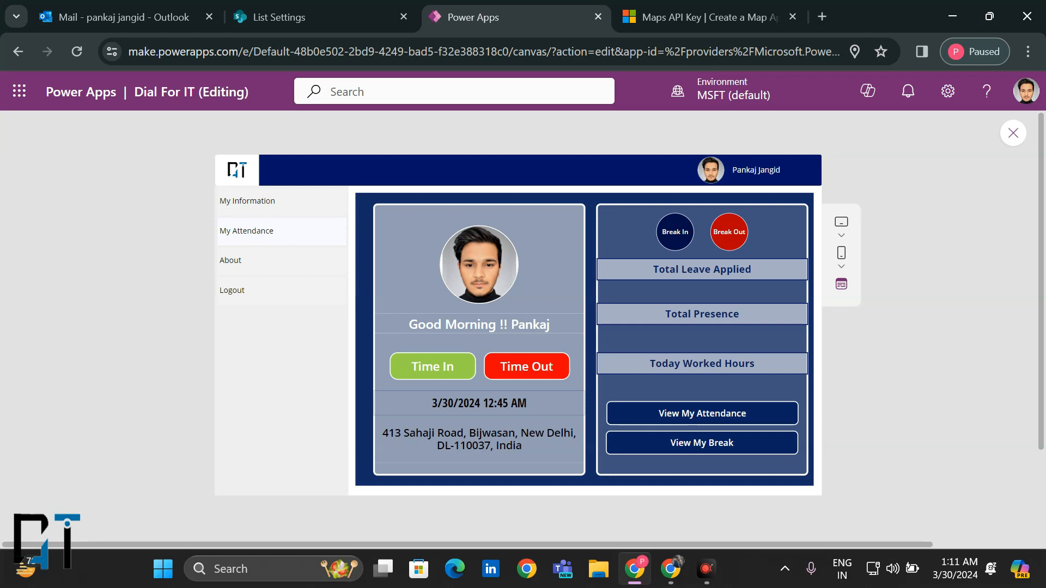
pyautogui.click(19, 91)
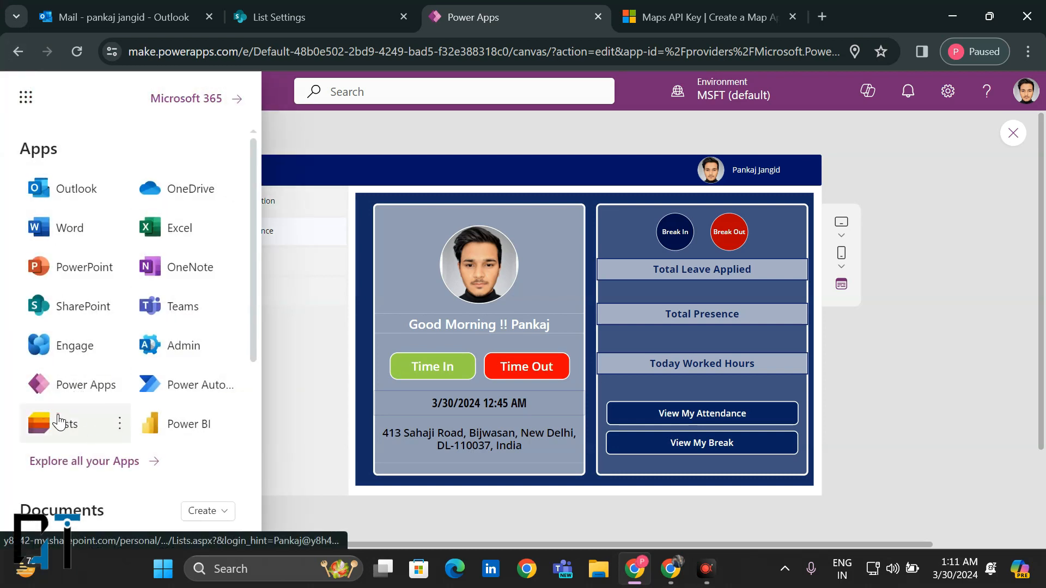
pyautogui.click(59, 423)
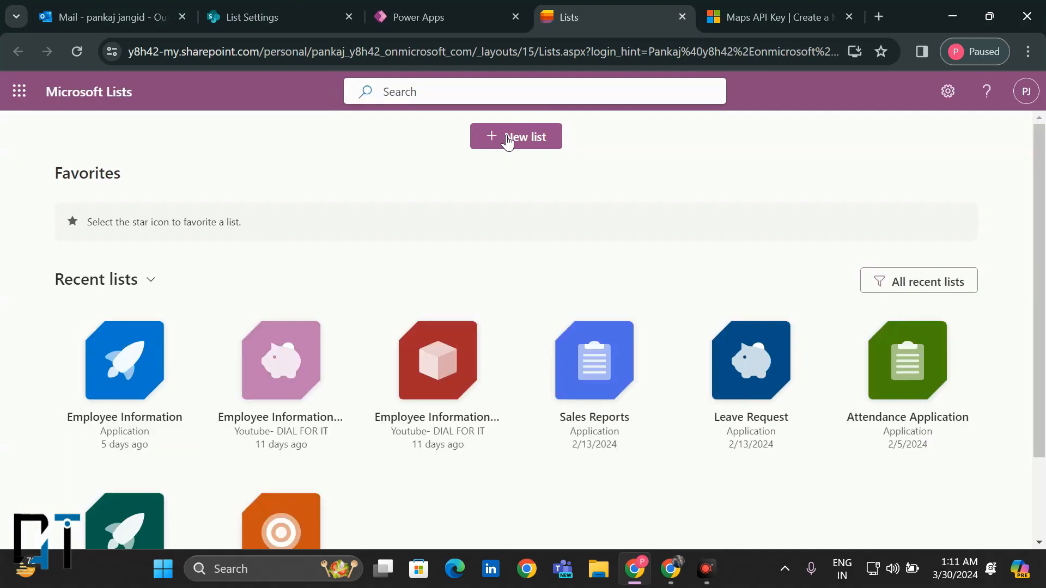
pyautogui.click(507, 141)
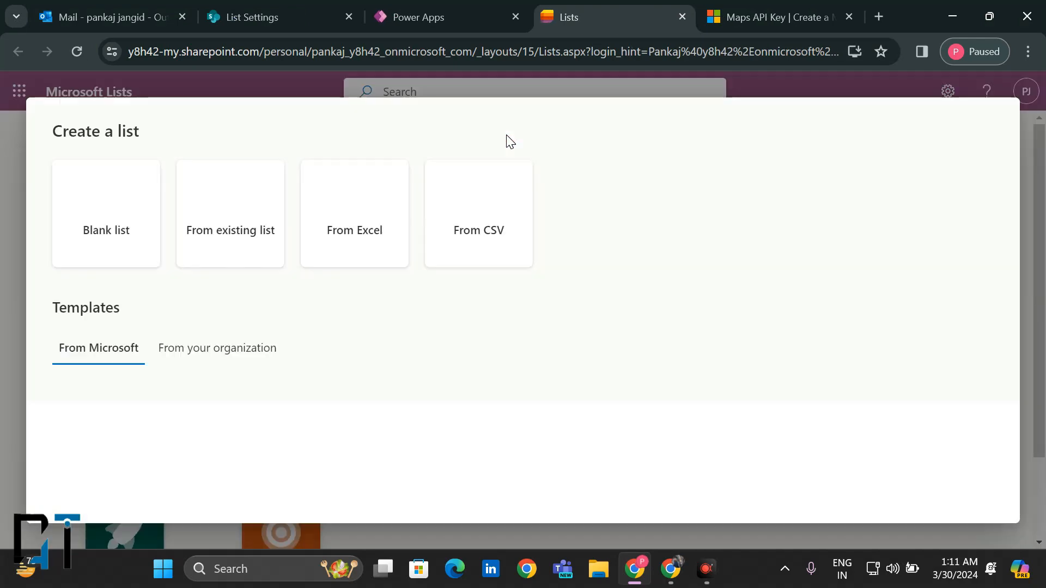
pyautogui.click(95, 232)
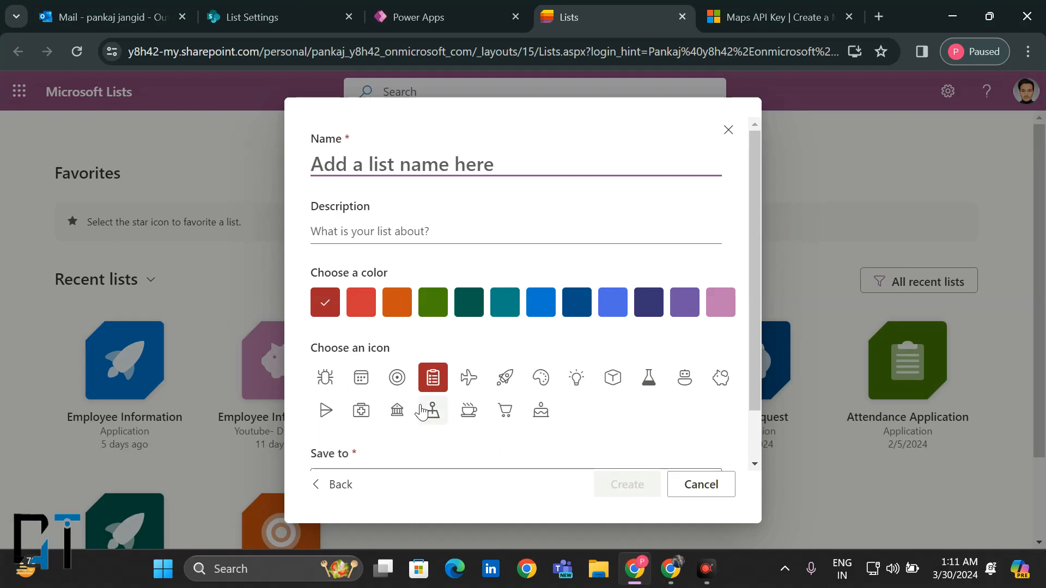
# Set the new list to save to the Youtube- DIAL FOR IT site and exclude it from site navigation.
pyautogui.scroll(-2, 433, 390)
pyautogui.click(407, 423)
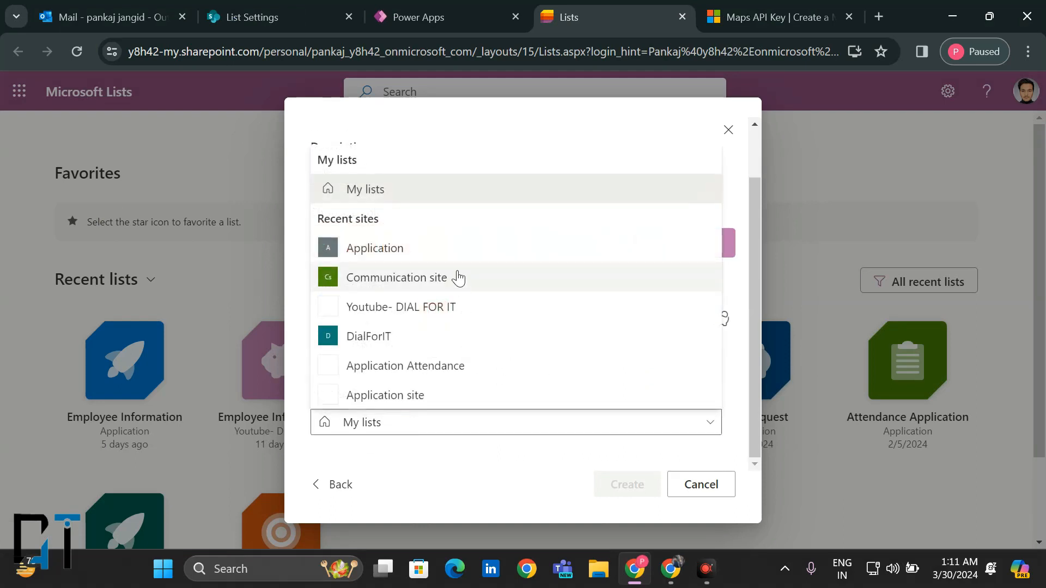
pyautogui.click(444, 322)
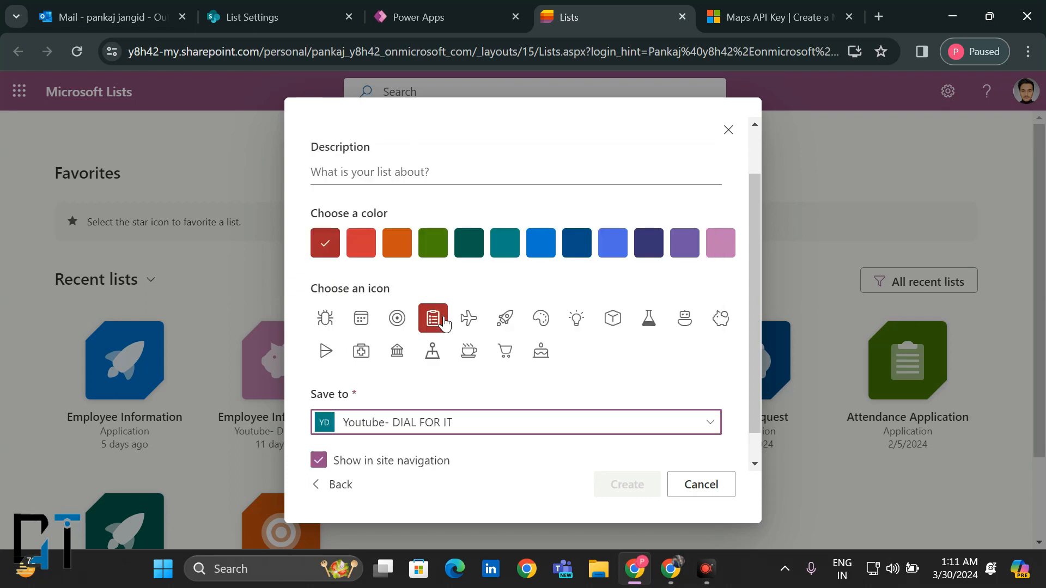
pyautogui.click(318, 459)
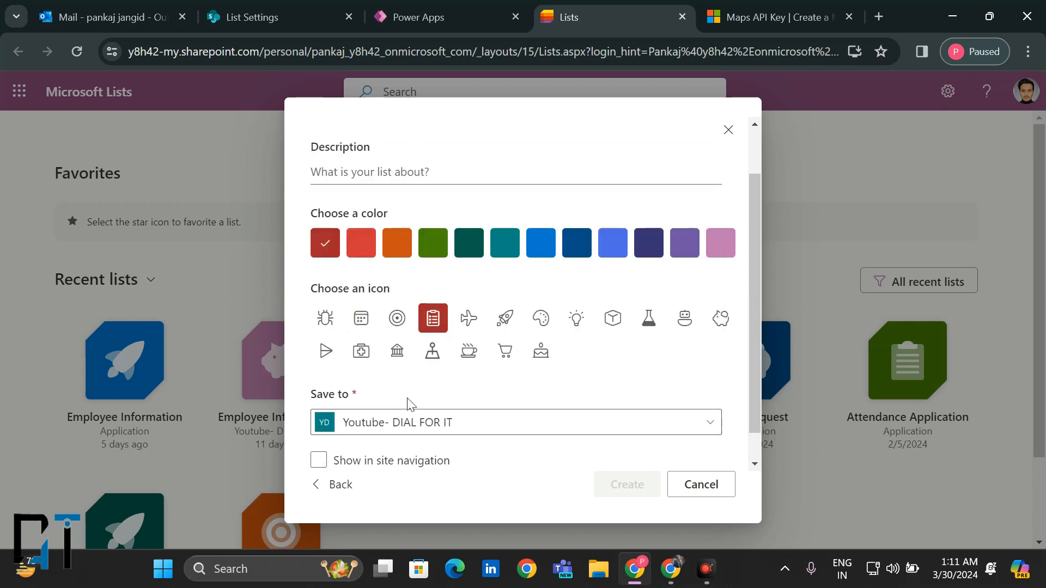
# Name the list "Attendance Record" and create it.
pyautogui.scroll(1, 475, 343)
pyautogui.click(429, 167)
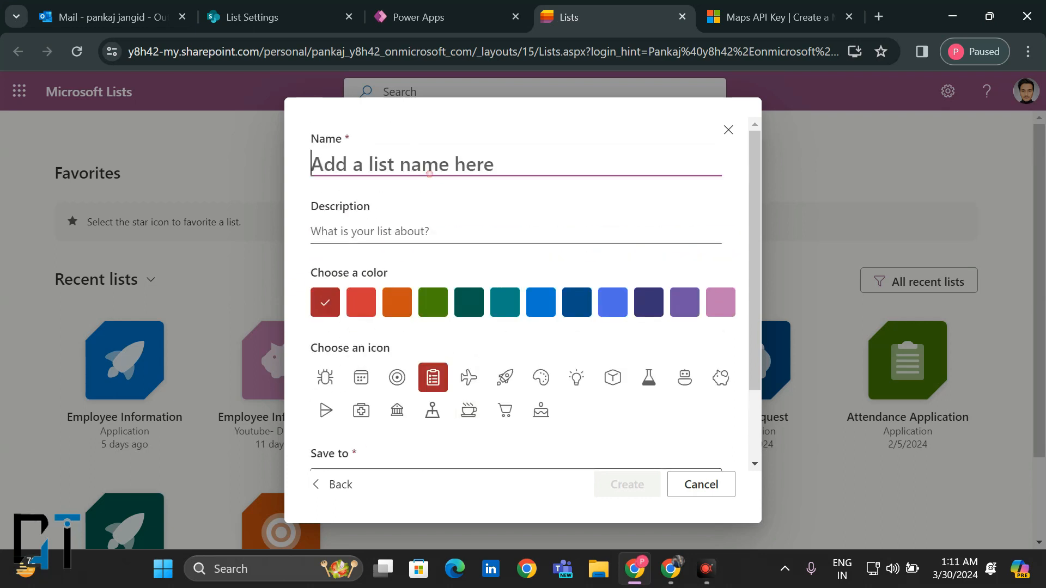
pyautogui.write('Attemd')
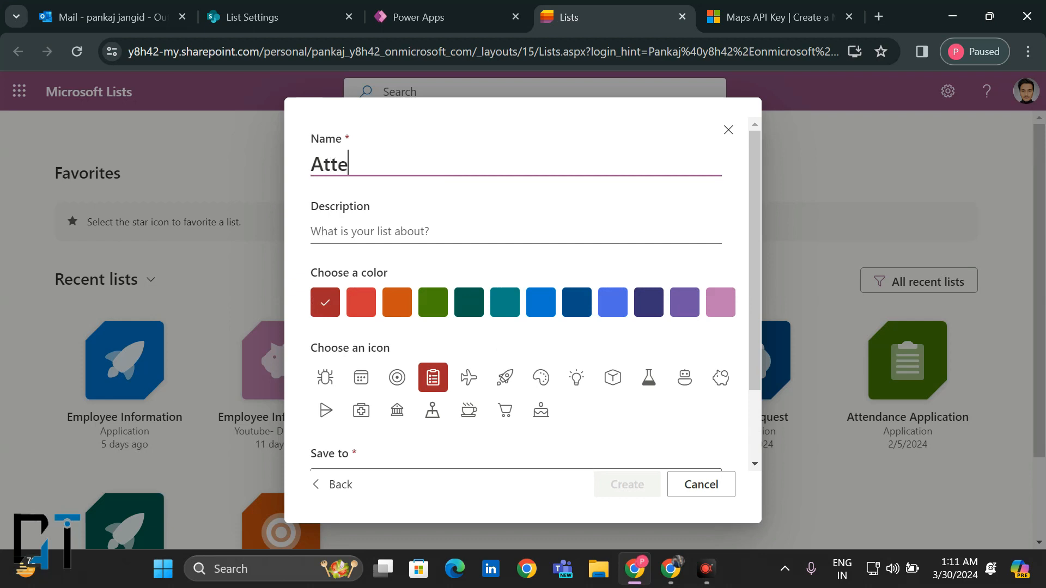
pyautogui.press('BackSpace')
pyautogui.press('BackSpace')
pyautogui.write('ndnace')
pyautogui.press('BackSpace')
pyautogui.press('BackSpace')
pyautogui.press('BackSpace')
pyautogui.press('BackSpace')
pyautogui.press('BackSpace')
pyautogui.write('ance R')
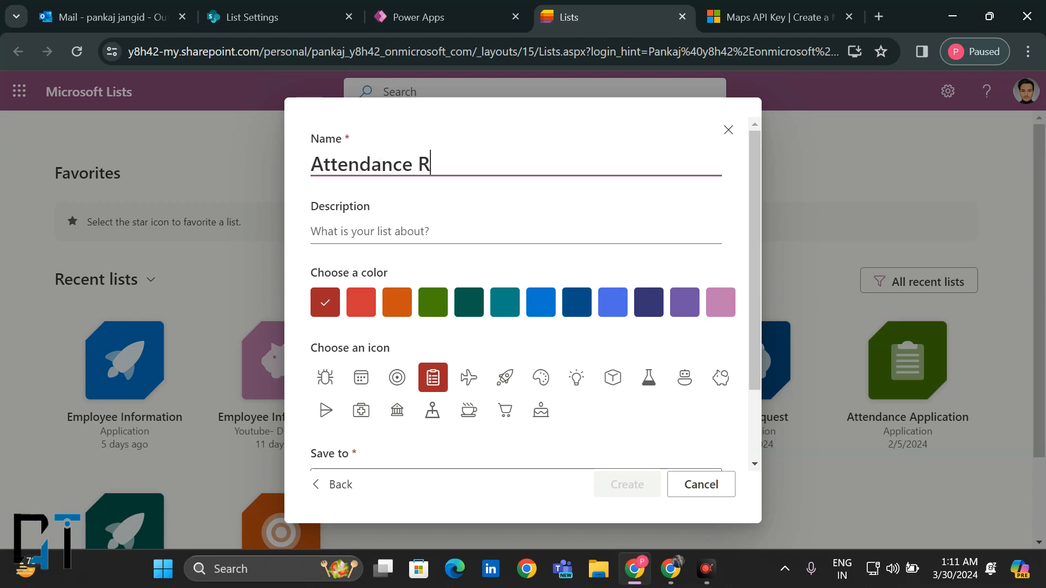
pyautogui.write('ecord')
pyautogui.scroll(-2, 632, 273)
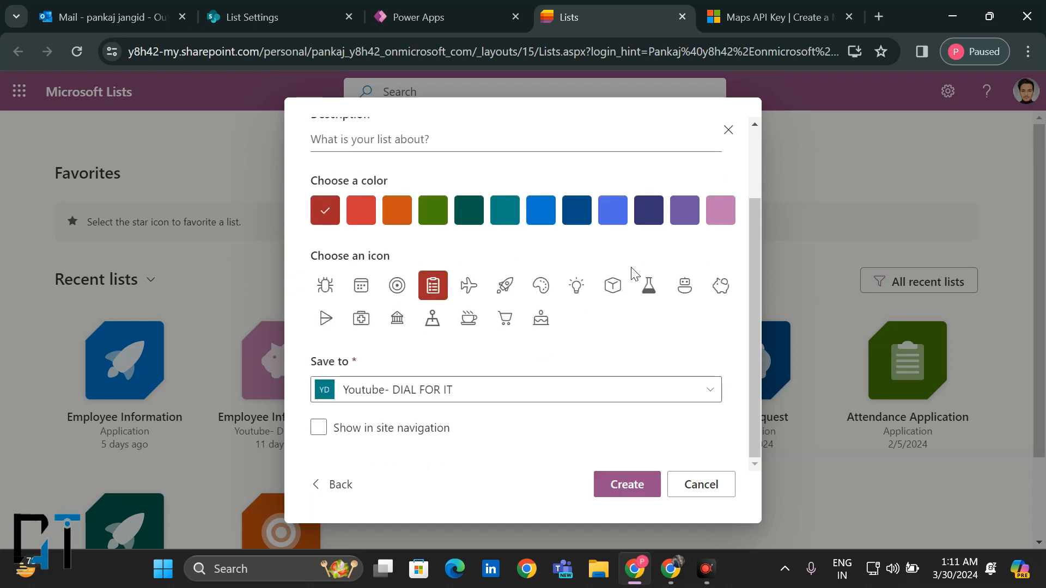
pyautogui.click(619, 480)
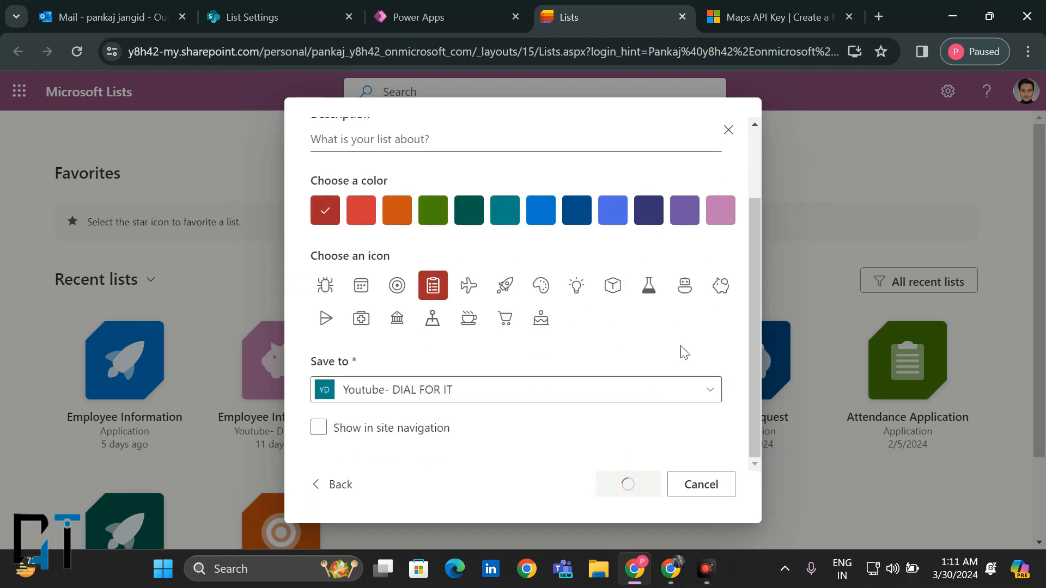
pyautogui.scroll(2, 685, 353)
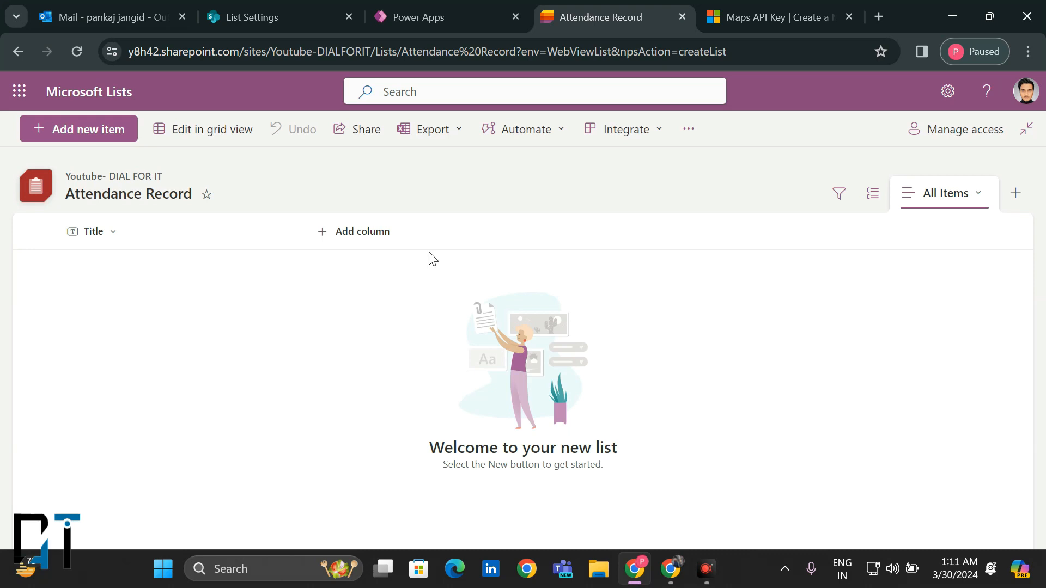
# Review the attendance screen in Power Apps and the column definitions in the existing Attendance Application list's settings.
pyautogui.click(444, 8)
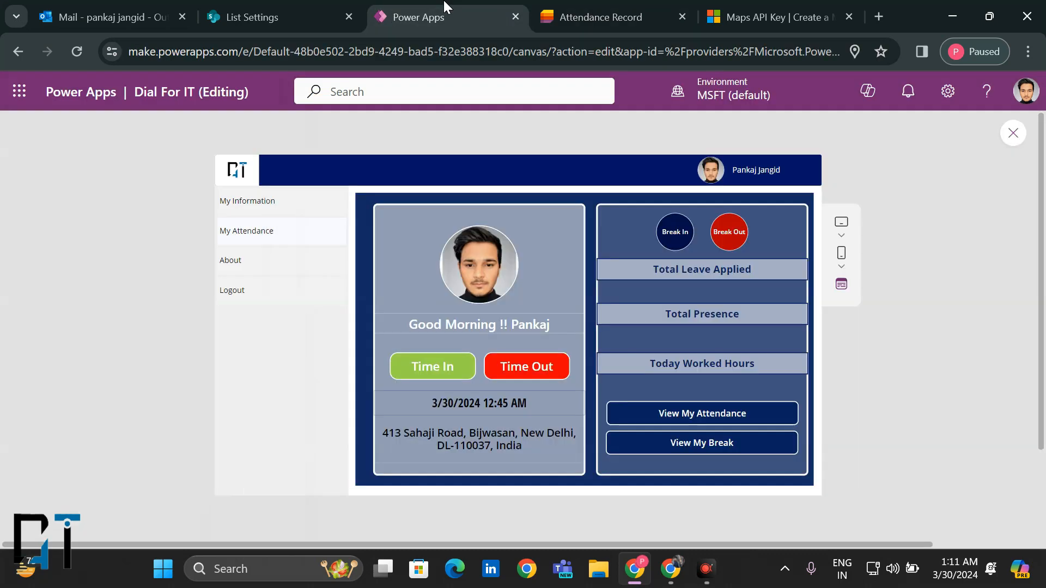
pyautogui.moveTo(566, 2)
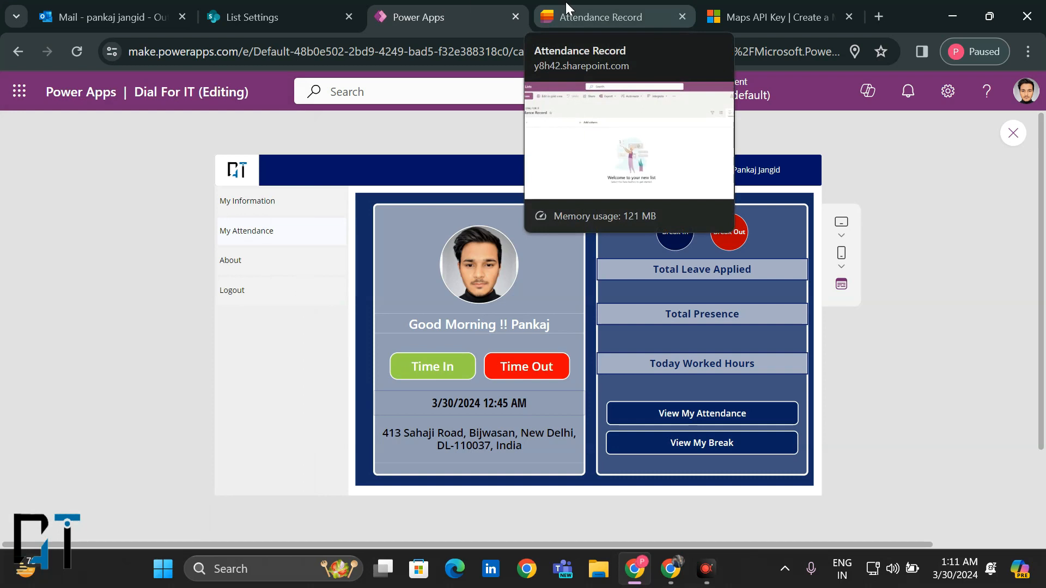
pyautogui.click(252, 6)
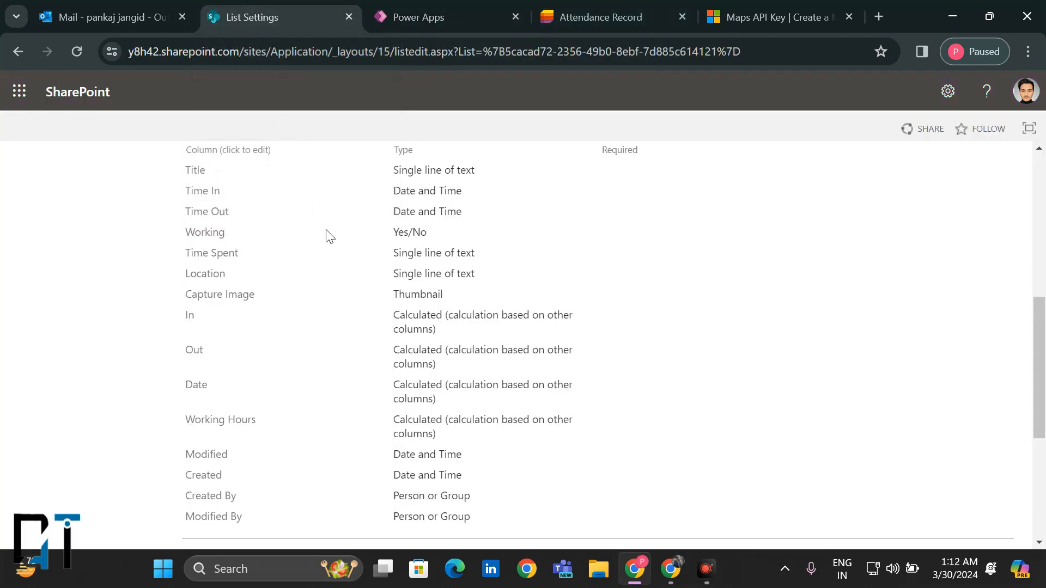
pyautogui.scroll(8, 327, 234)
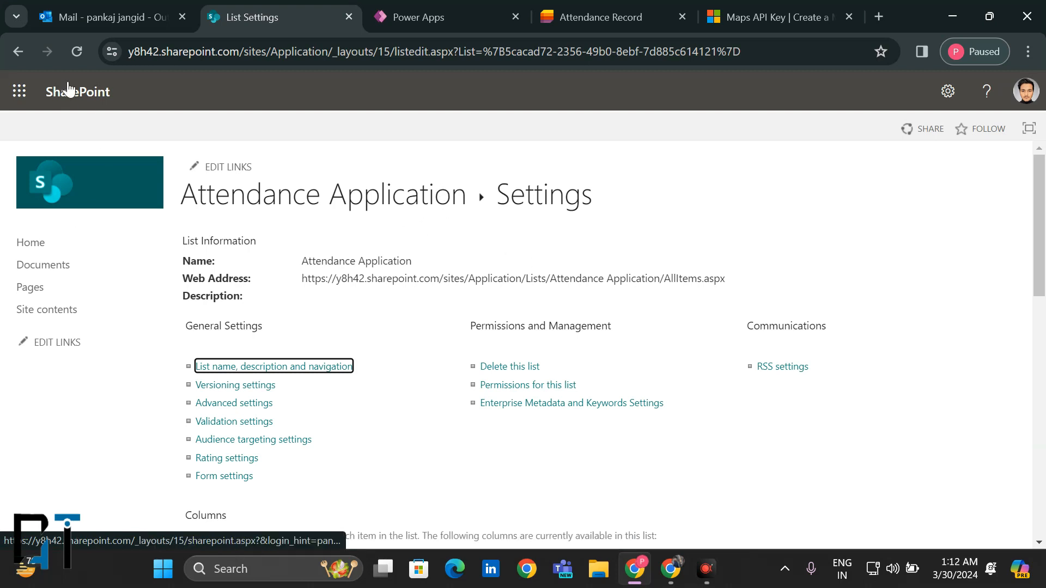
# Switch to the SharePoint start page and open the Youtube- DIAL FOR IT site.
pyautogui.click(16, 97)
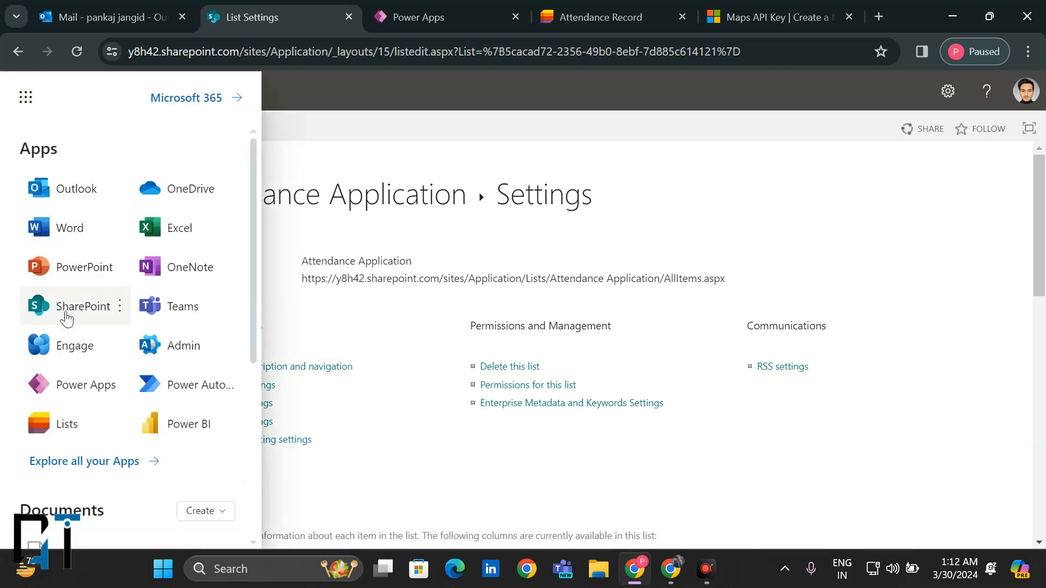
pyautogui.click(68, 312)
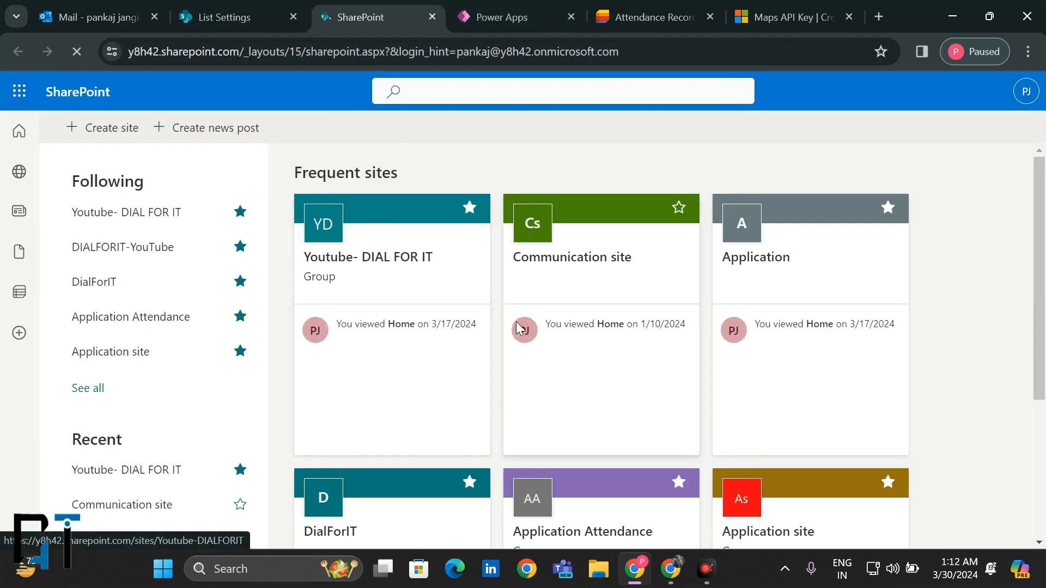
pyautogui.click(458, 301)
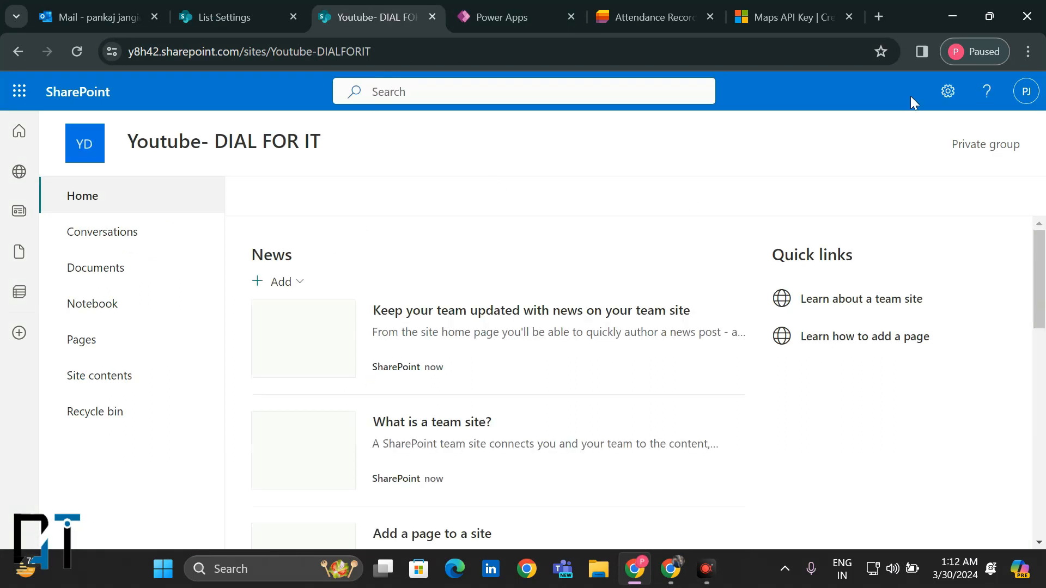
# Open the regional settings of the Youtube- DIAL FOR IT site.
pyautogui.click(938, 92)
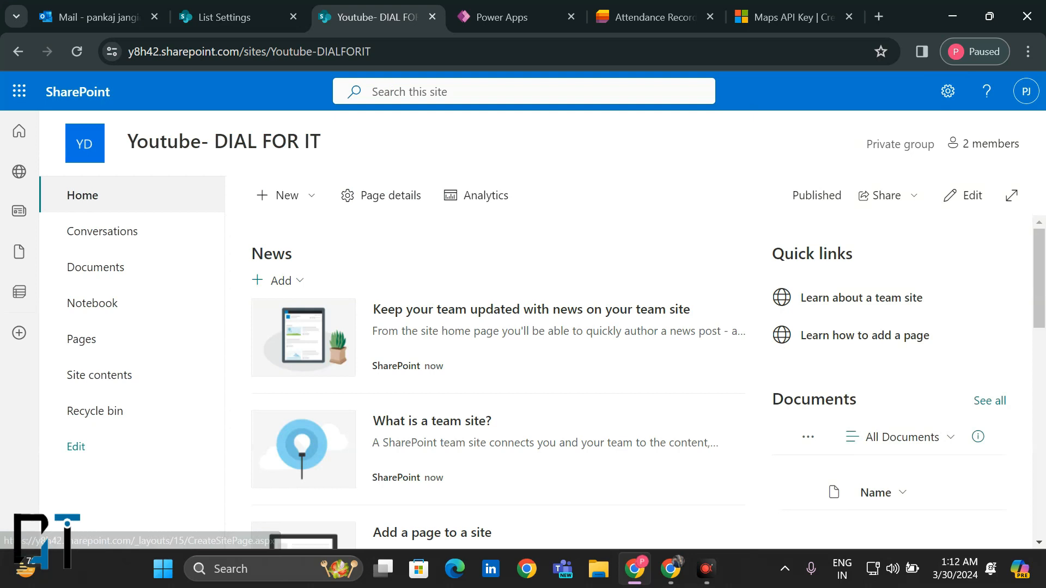
pyautogui.click(949, 99)
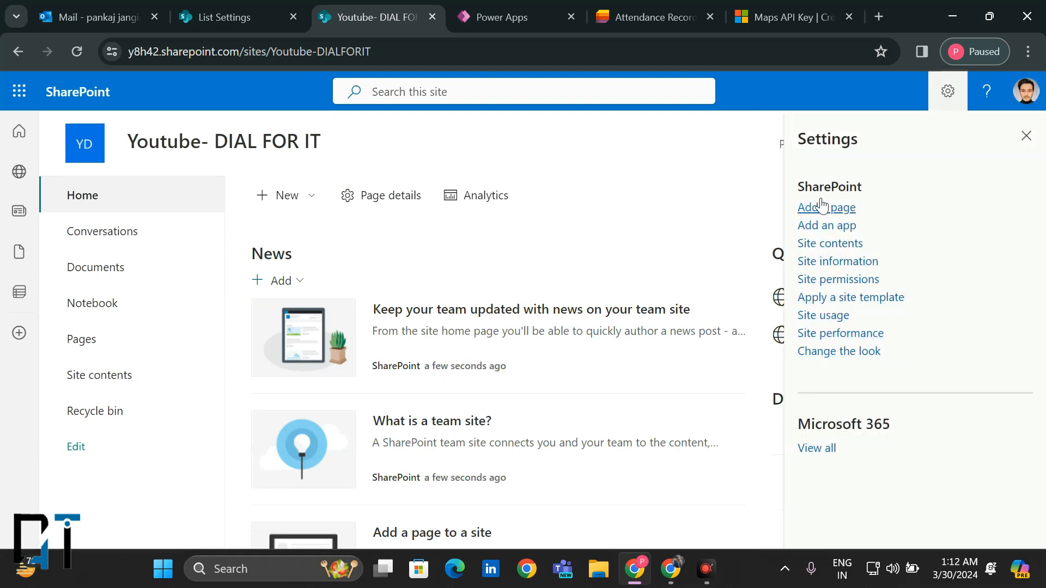
pyautogui.click(845, 335)
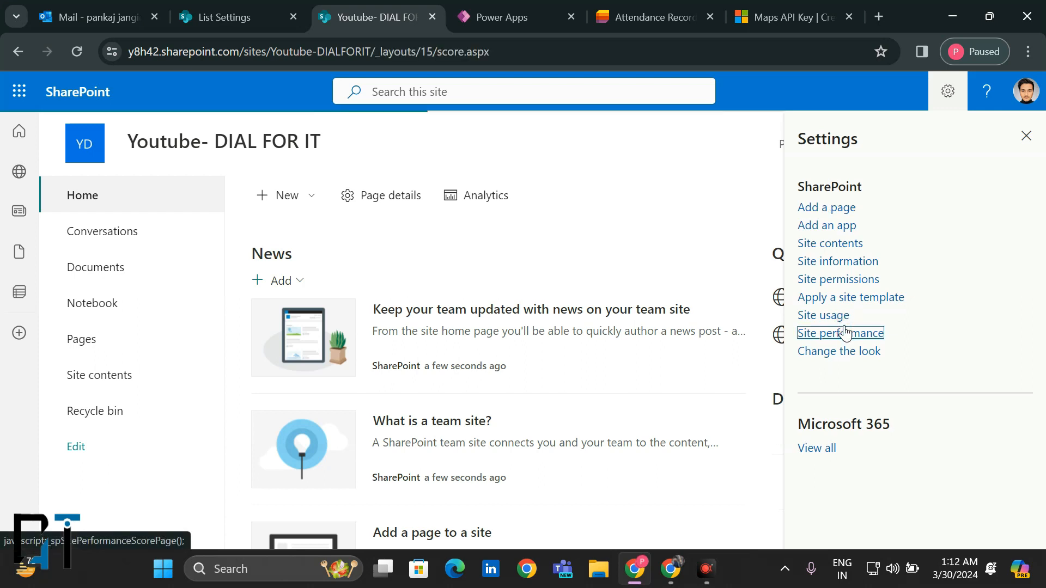
pyautogui.click(947, 94)
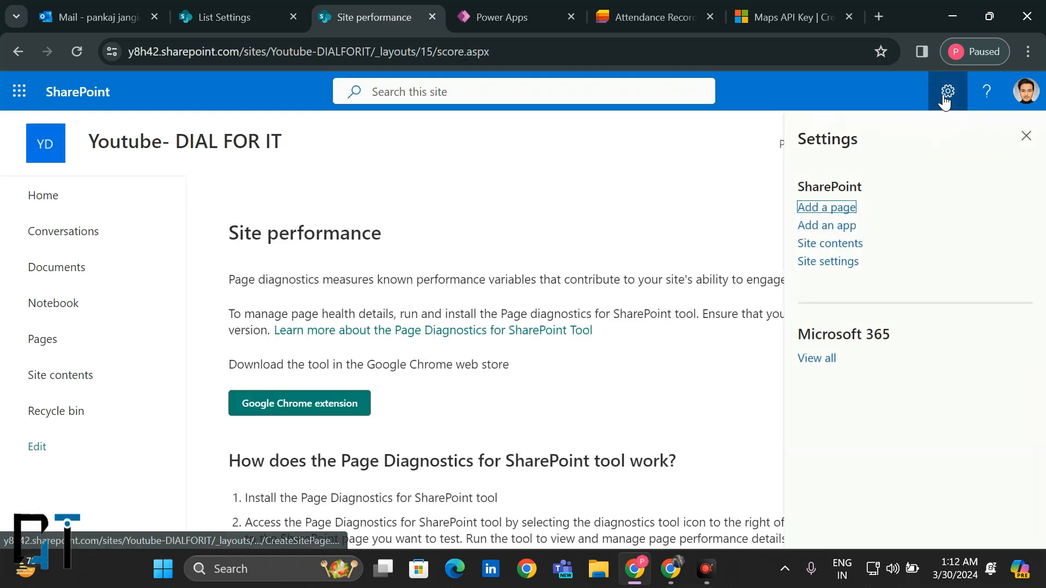
pyautogui.click(830, 261)
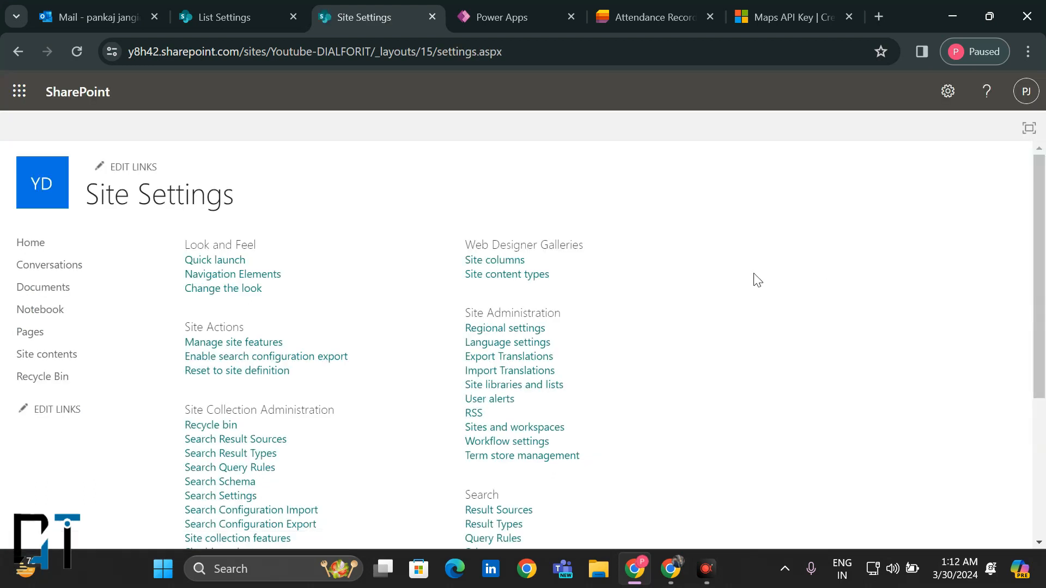
pyautogui.click(486, 330)
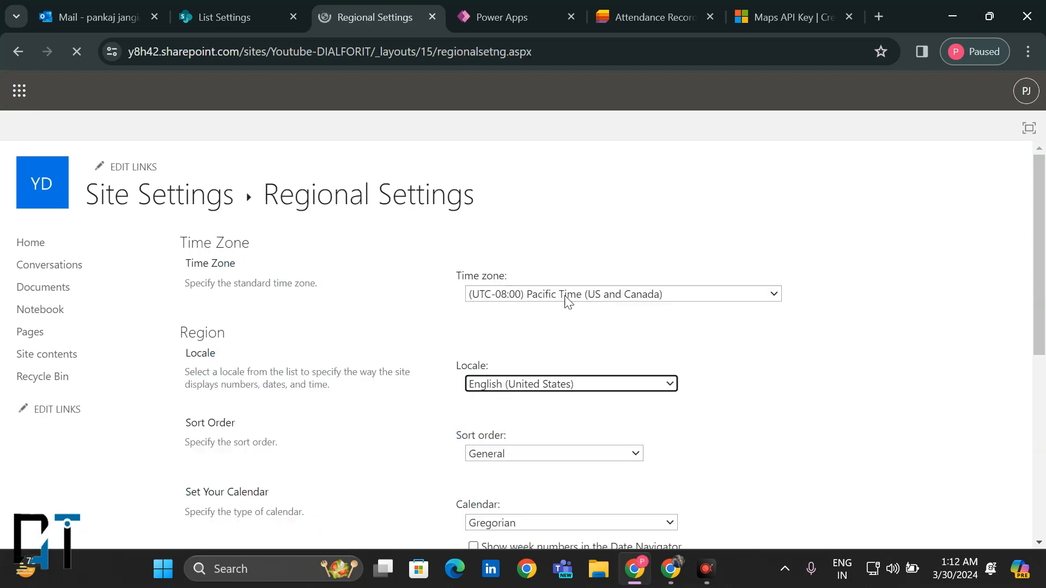
# Set the site's time zone to (UTC+05:30) Chennai, Kolkata, Mumbai, New Delhi.
pyautogui.click(563, 295)
pyautogui.scroll(-5, 578, 213)
pyautogui.scroll(-15, 581, 212)
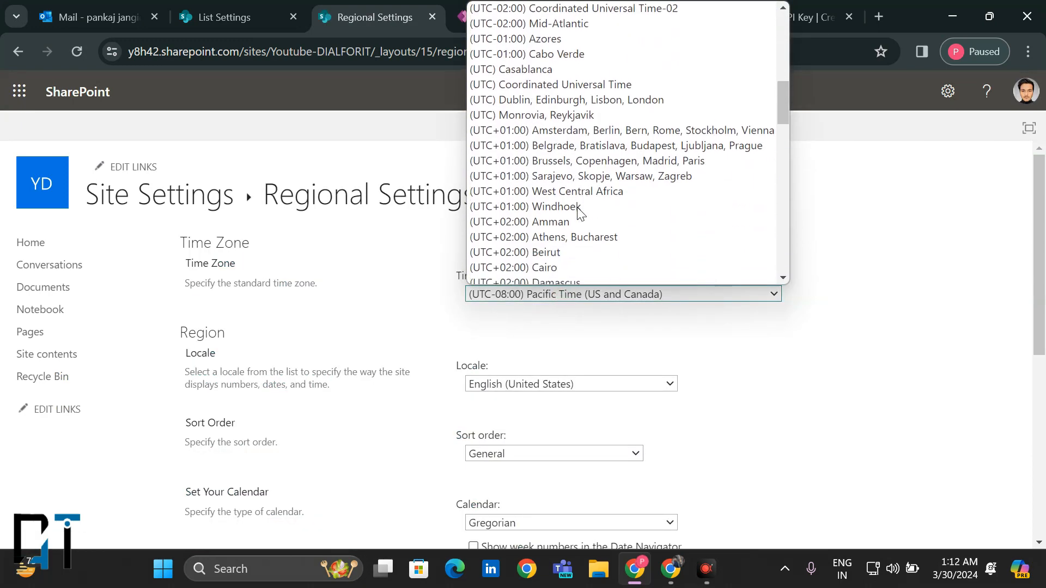
pyautogui.scroll(-15, 578, 213)
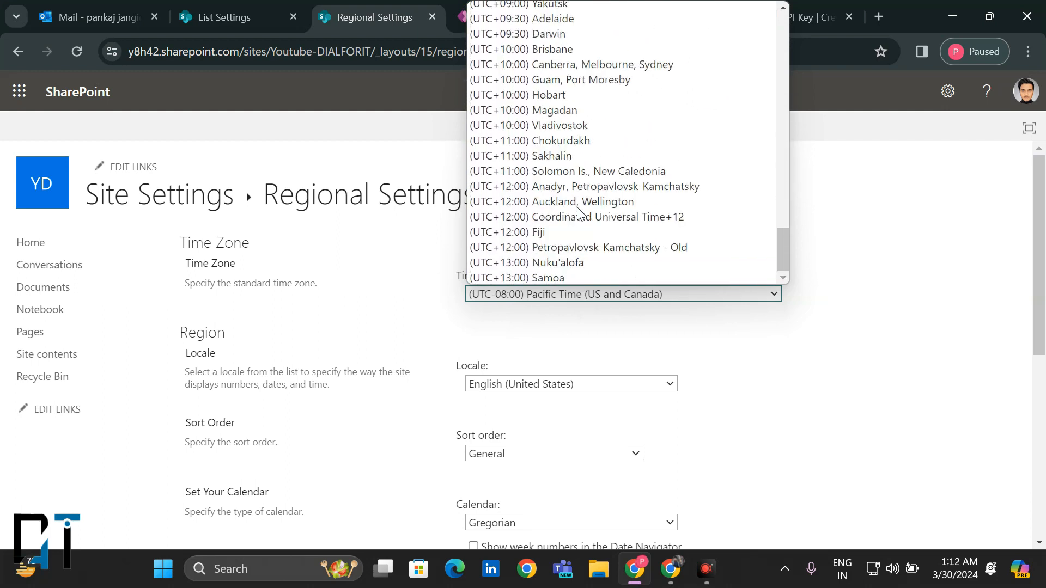
pyautogui.scroll(15, 578, 212)
pyautogui.scroll(-2, 579, 213)
pyautogui.scroll(-1, 579, 213)
pyautogui.click(560, 200)
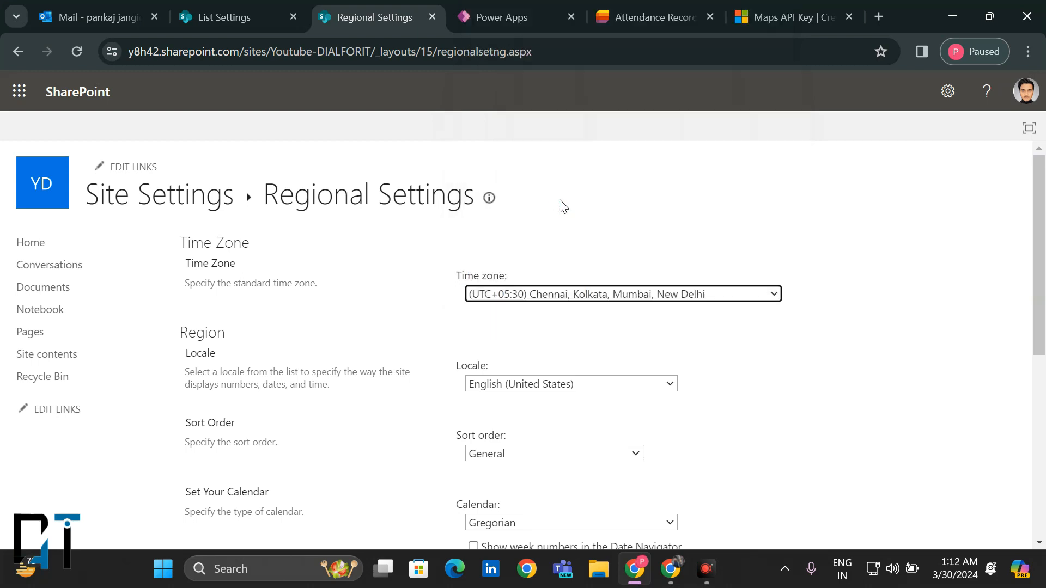
# Set the site's locale to English (India) and review the remaining regional options.
pyautogui.click(511, 382)
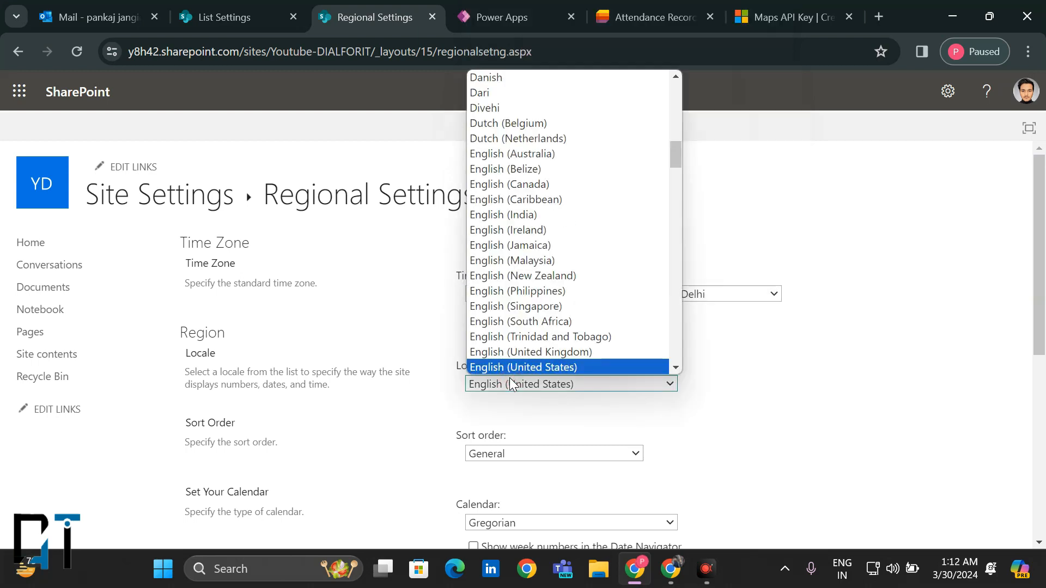
pyautogui.click(542, 214)
pyautogui.scroll(-6, 697, 359)
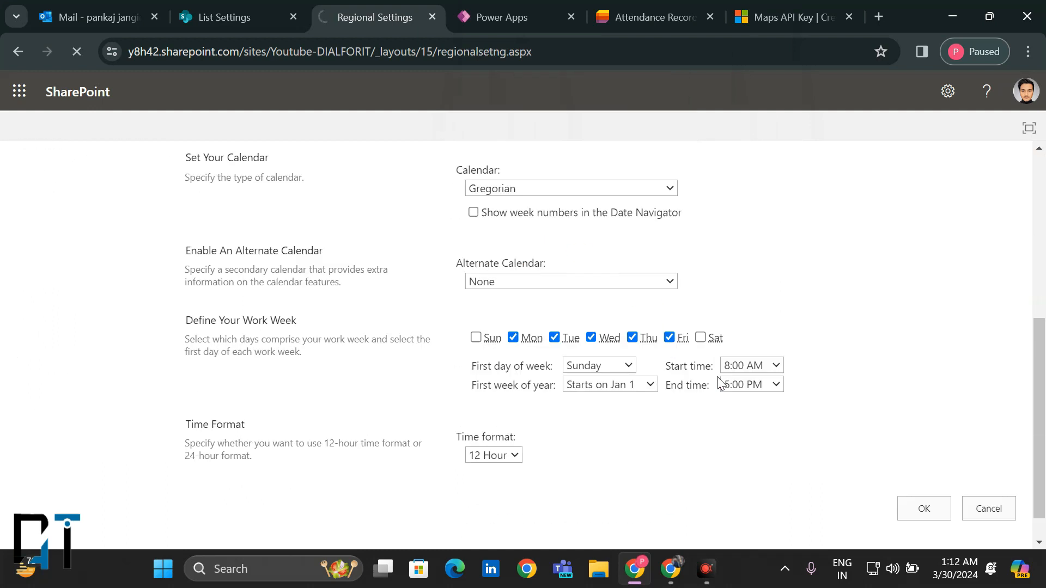
pyautogui.scroll(-1, 717, 377)
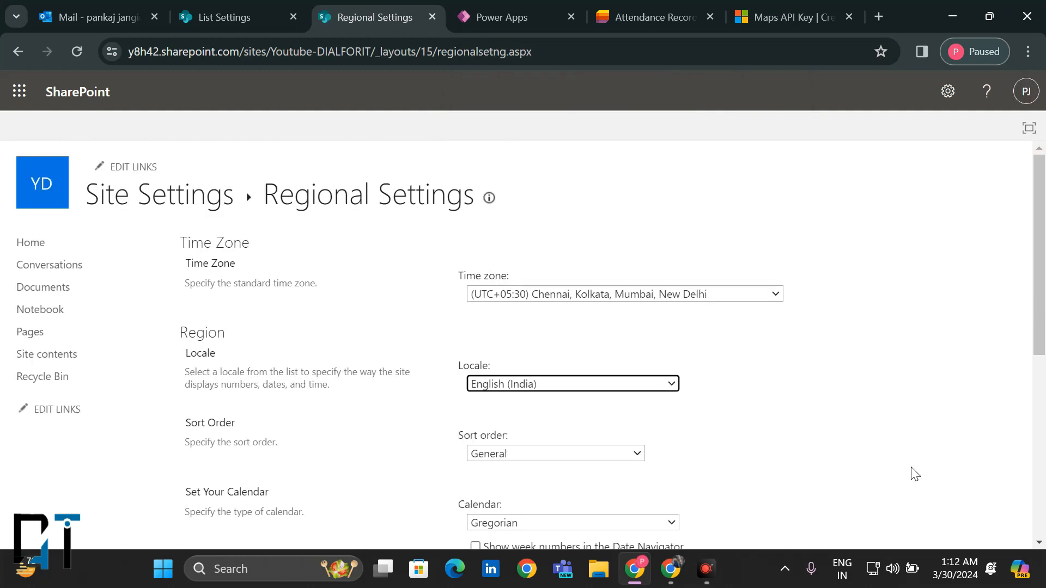
pyautogui.scroll(4, 900, 473)
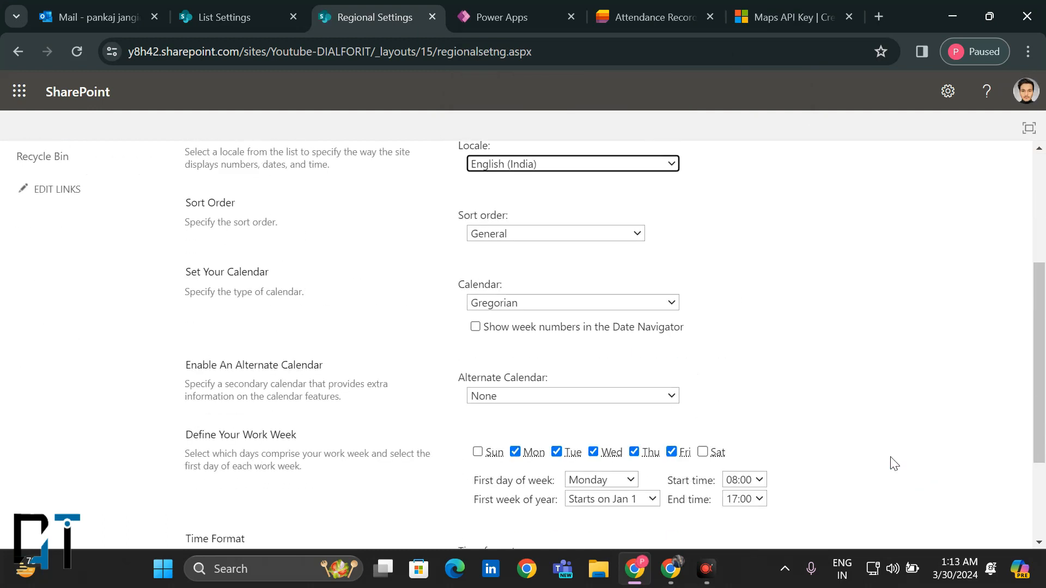
pyautogui.scroll(2, 894, 463)
pyautogui.scroll(-5, 891, 463)
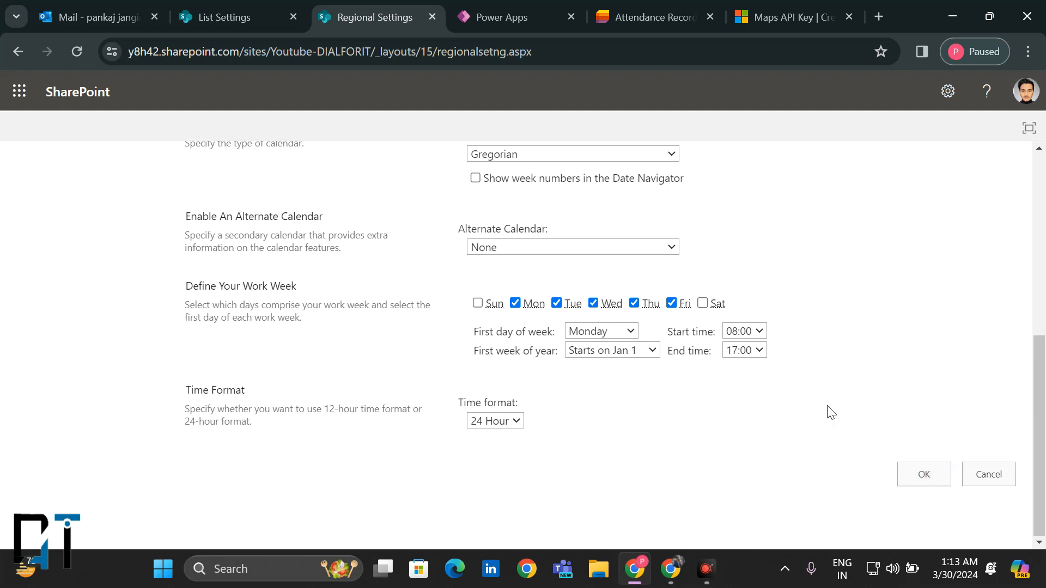
# Set the work week's start time to 09:00 and end time to 18:00 in the site's regional settings.
pyautogui.click(760, 332)
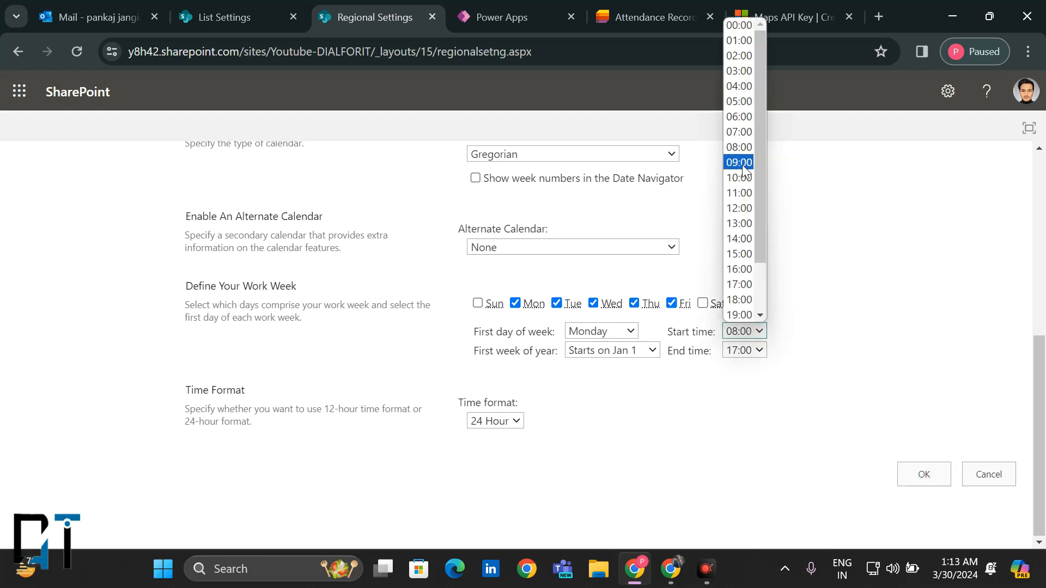
pyautogui.click(743, 164)
pyautogui.click(759, 350)
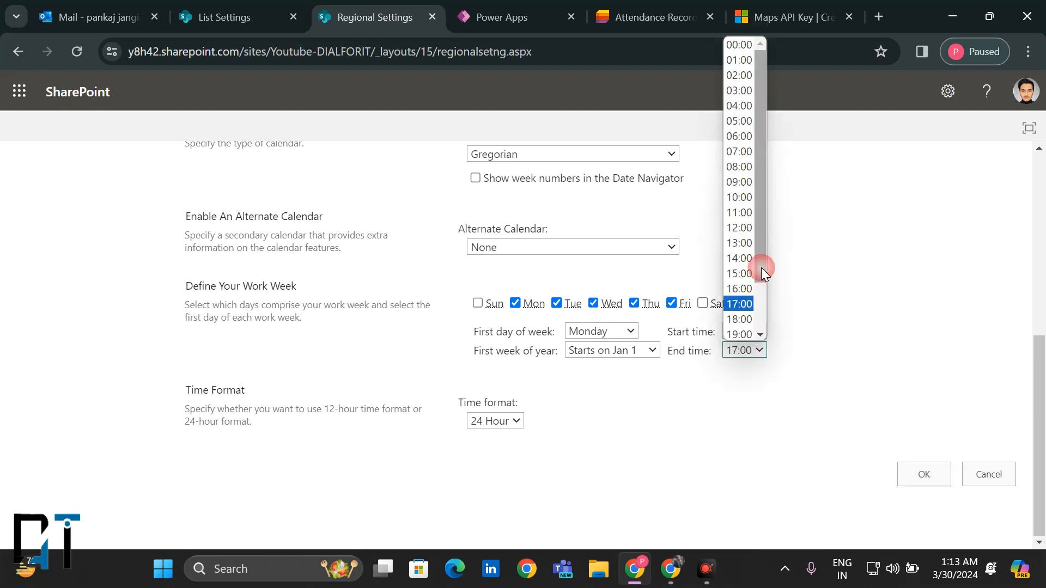
pyautogui.click(741, 320)
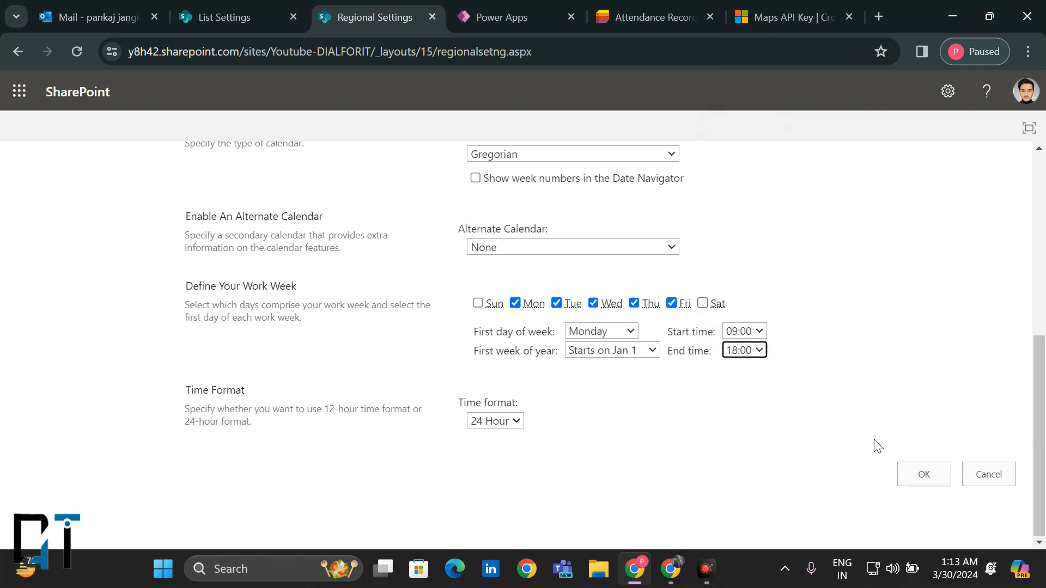
# Save the regional settings, close their page and return to the Attendance Record list.
pyautogui.click(923, 477)
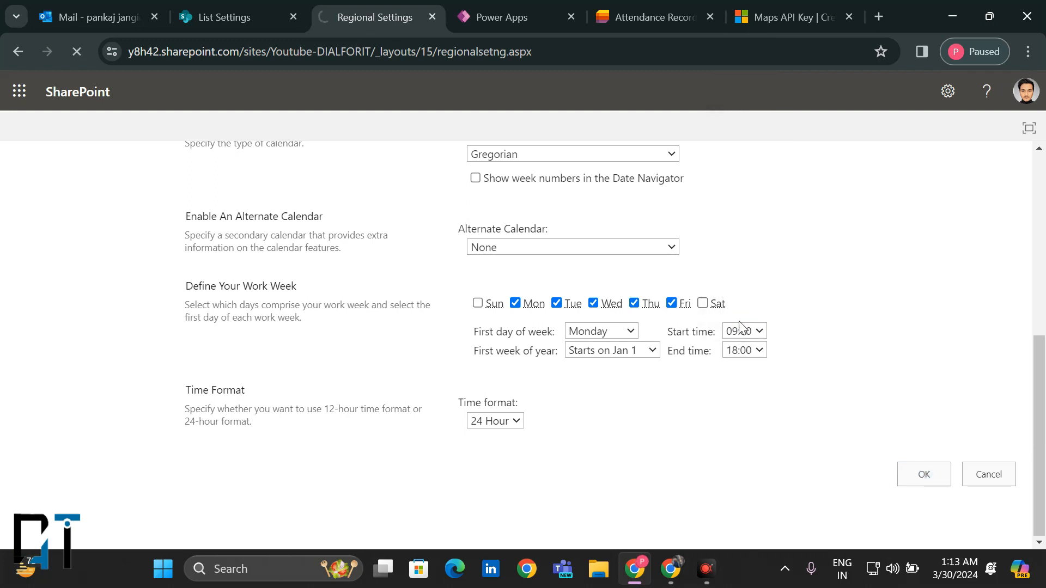
pyautogui.hscroll(-5, 305, 207)
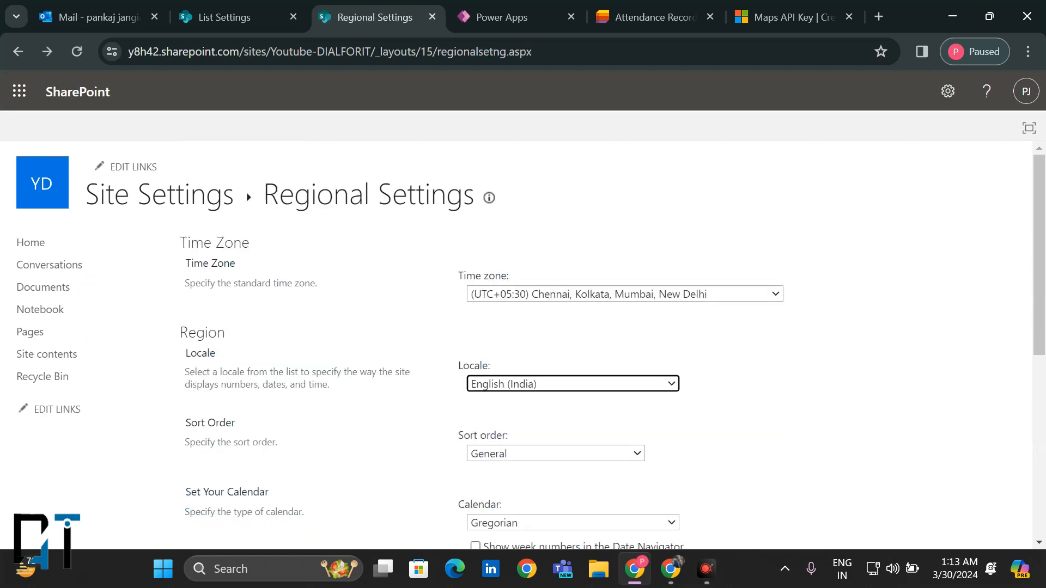
pyautogui.click(432, 17)
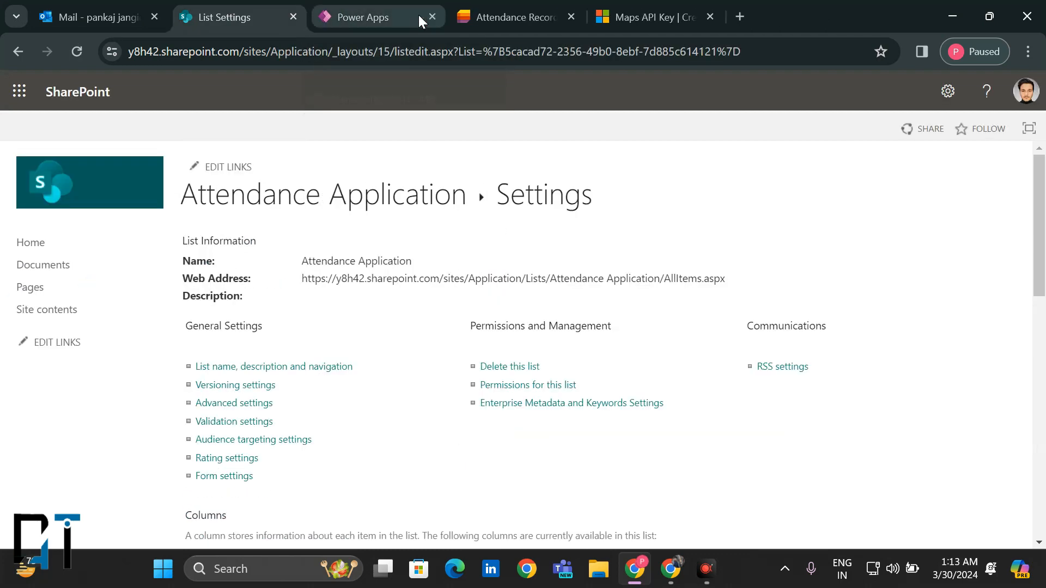
pyautogui.click(515, 4)
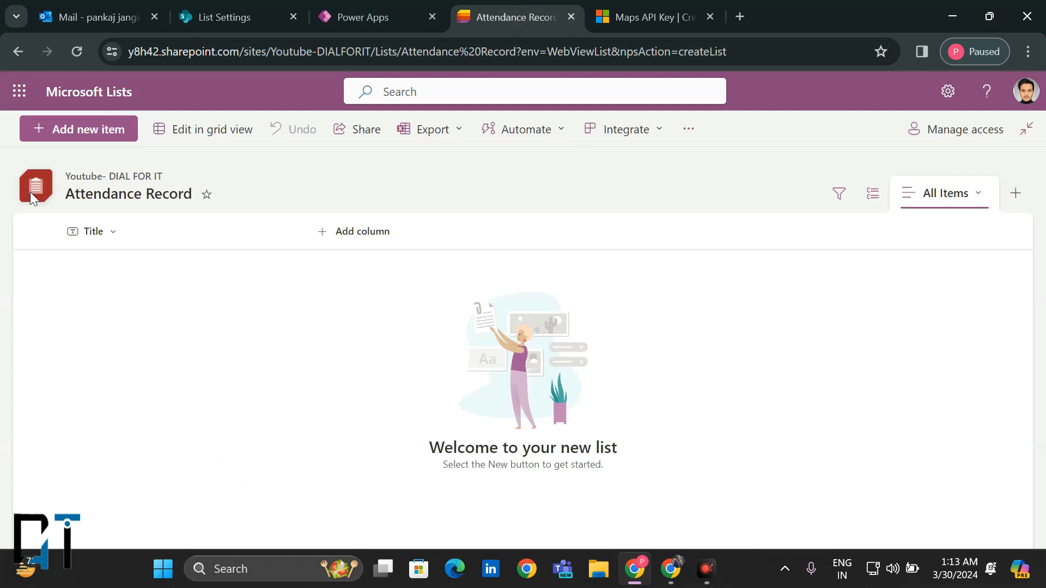
# Rename the Title column of the Attendance Record list to Employee Name.
pyautogui.click(113, 232)
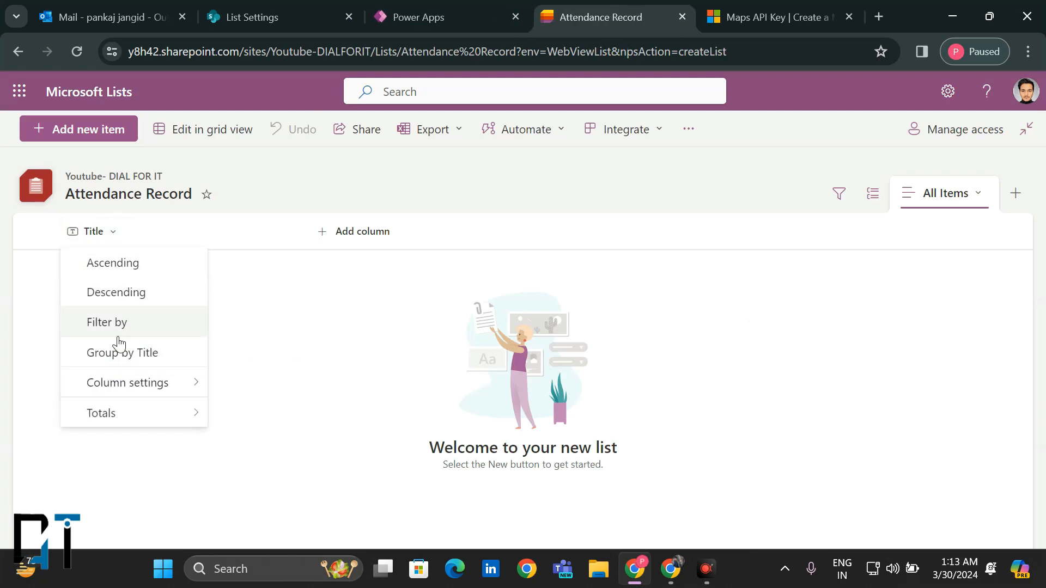
pyautogui.moveTo(158, 386)
pyautogui.click(262, 327)
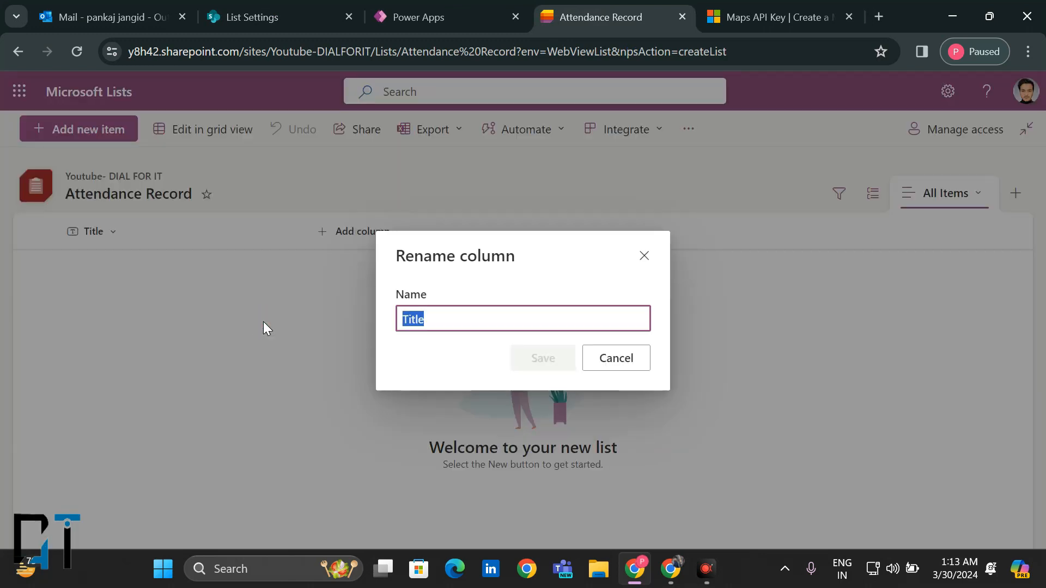
pyautogui.write('EMployee')
pyautogui.press('BackSpace')
pyautogui.press('BackSpace')
pyautogui.press('BackSpace')
pyautogui.press('BackSpace')
pyautogui.press('BackSpace')
pyautogui.press('BackSpace')
pyautogui.press('BackSpace')
pyautogui.write('mploy')
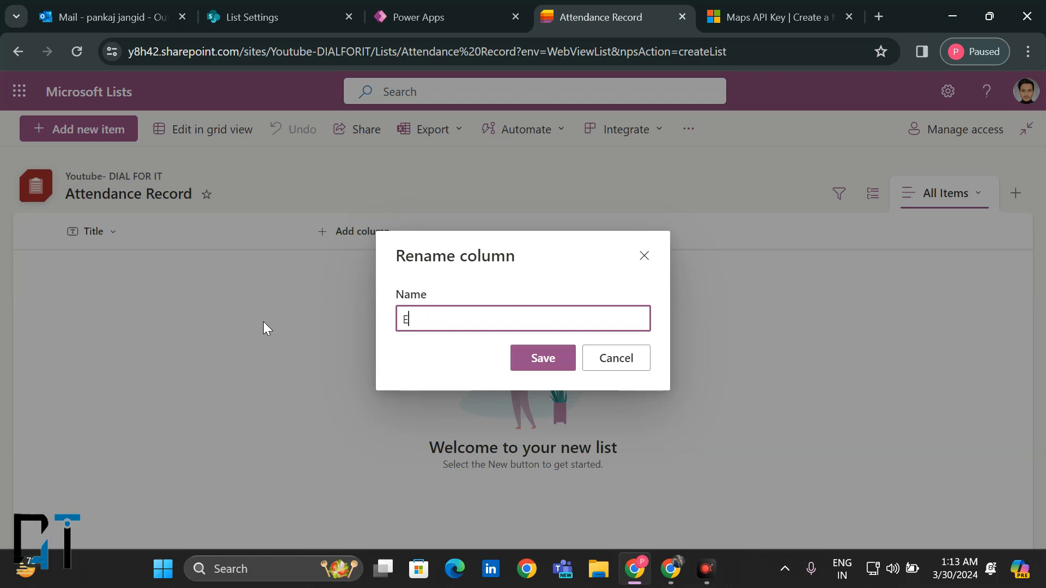
pyautogui.write('ee Name')
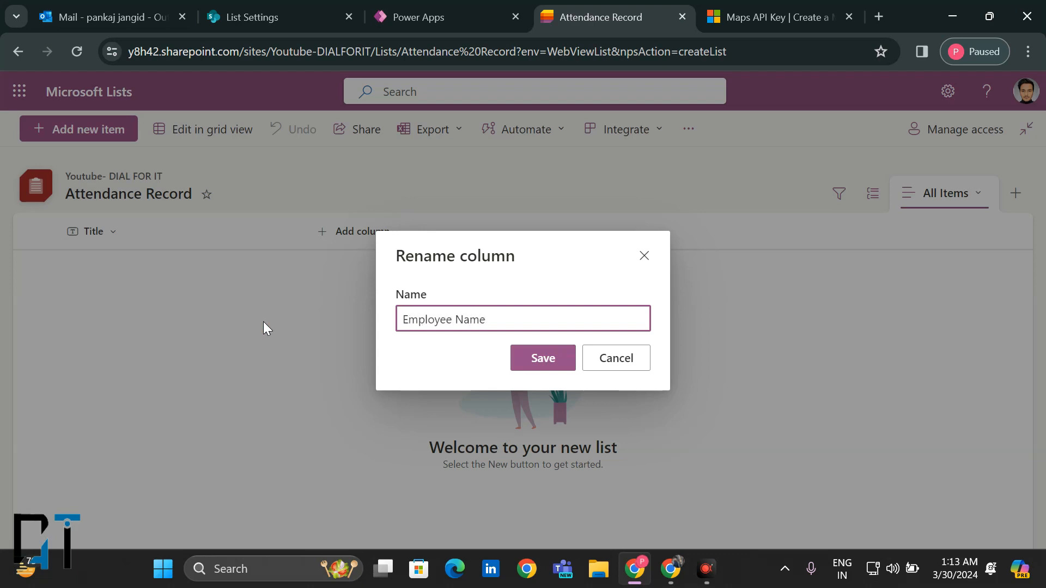
pyautogui.click(519, 356)
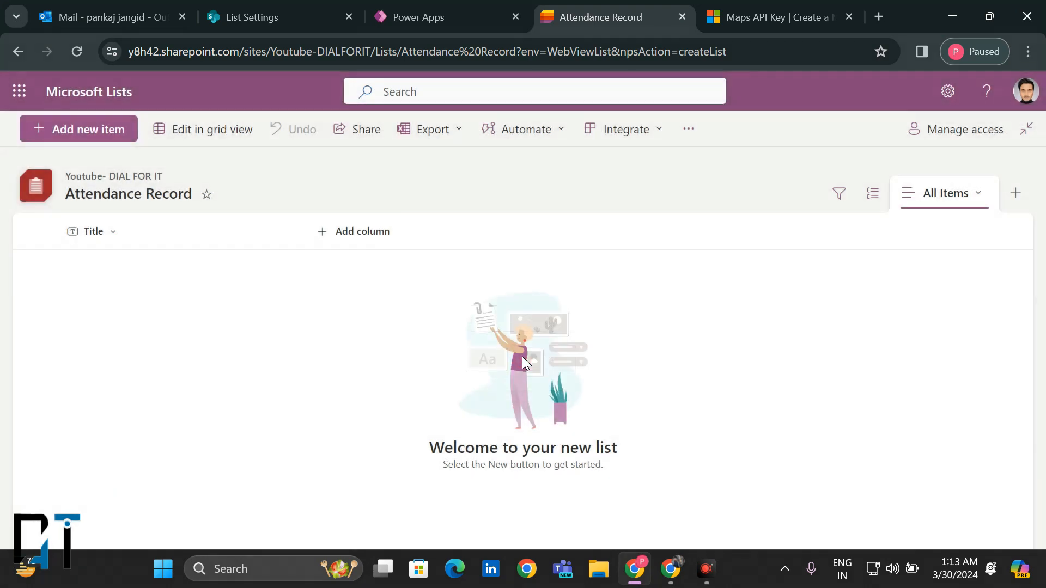
# Add a Date and time column named Time In to the list, with time included.
pyautogui.click(363, 233)
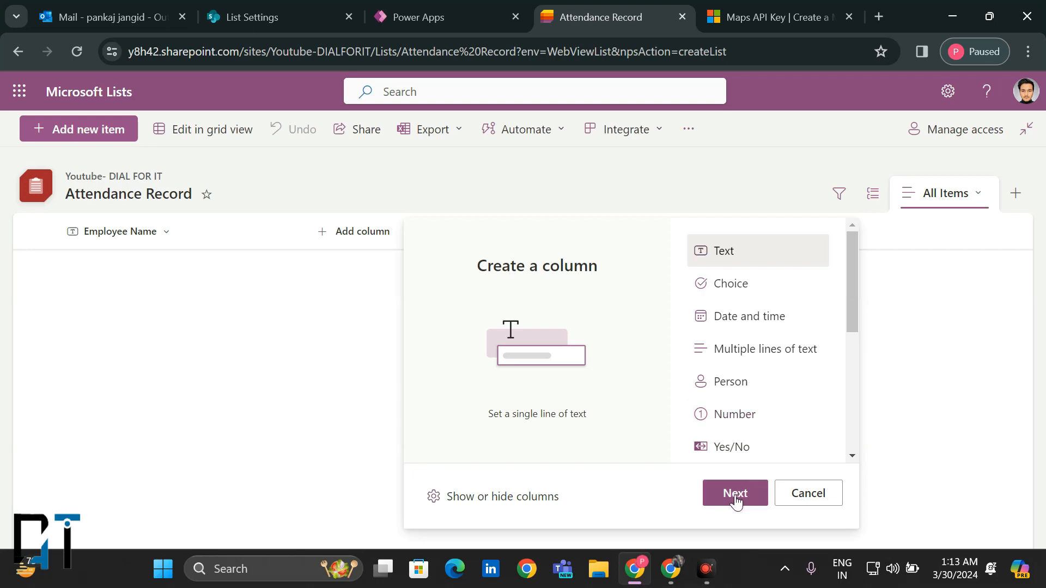
pyautogui.click(727, 321)
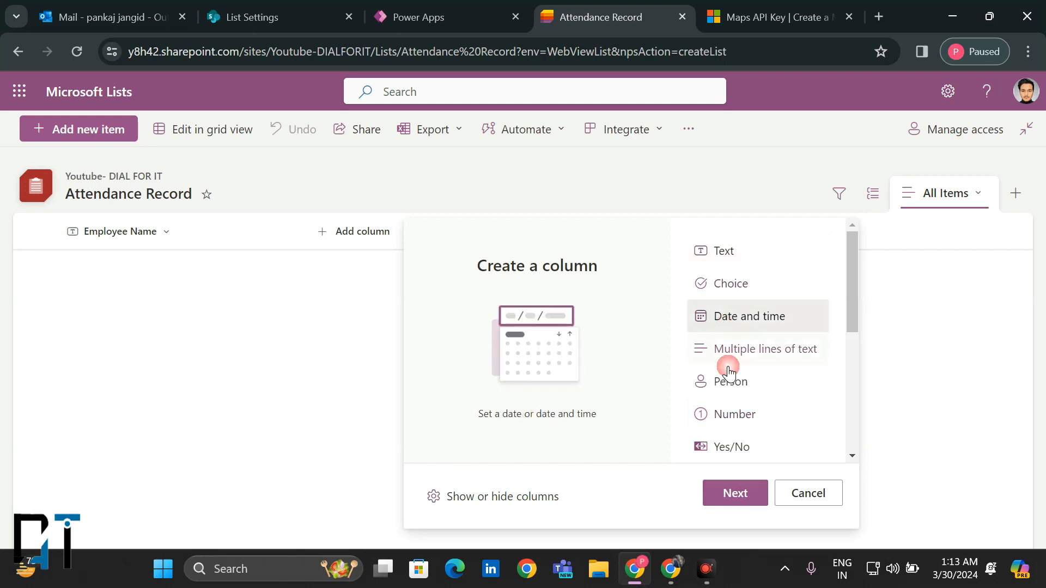
pyautogui.click(737, 494)
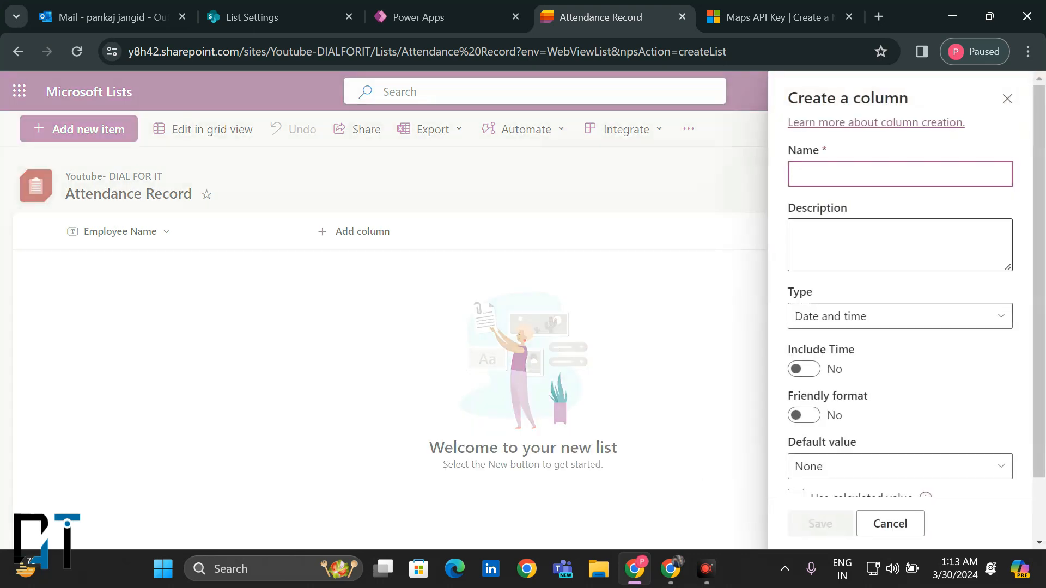
pyautogui.write('Time In')
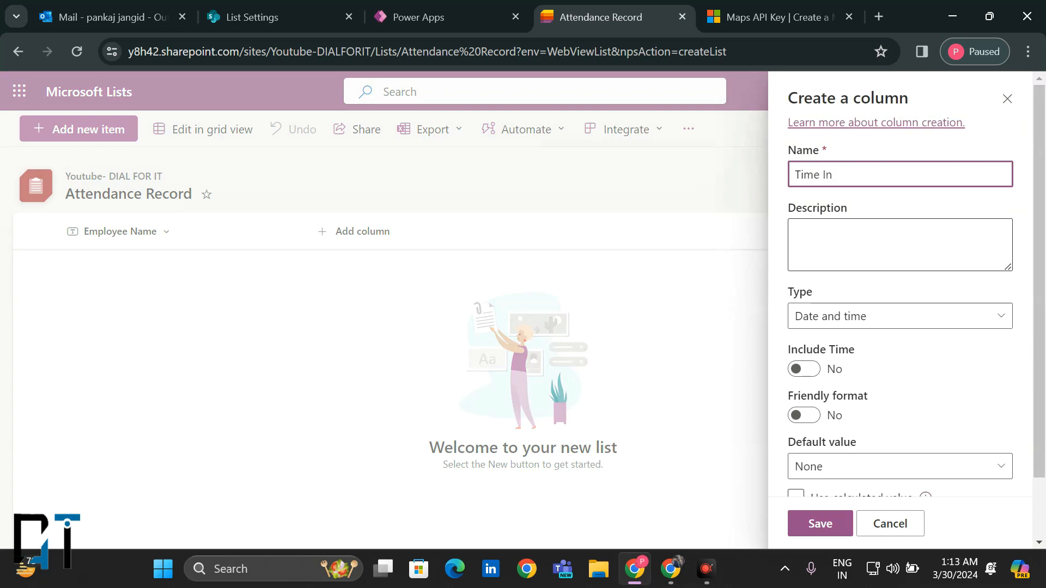
pyautogui.click(805, 369)
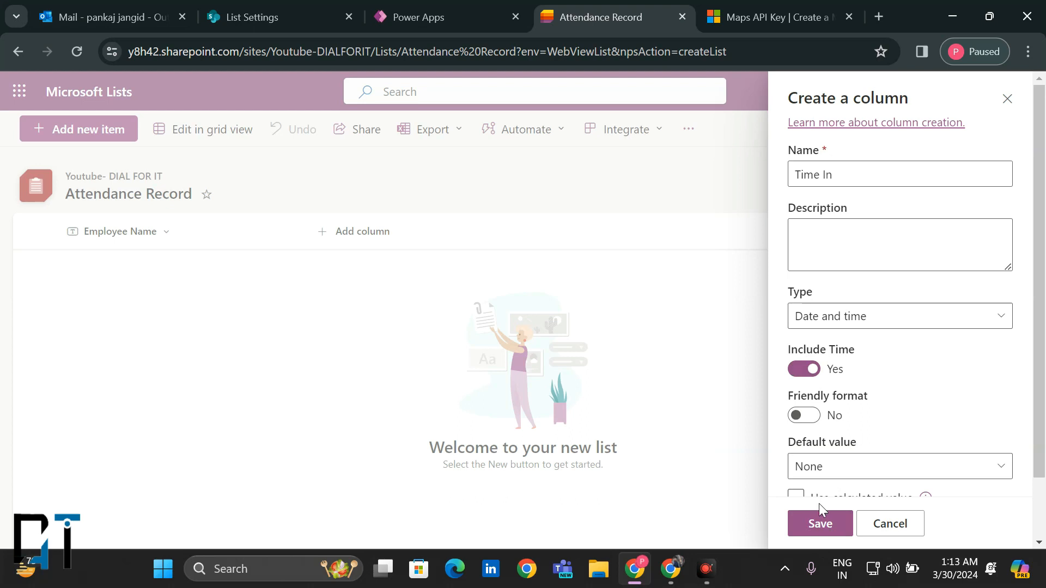
pyautogui.click(818, 521)
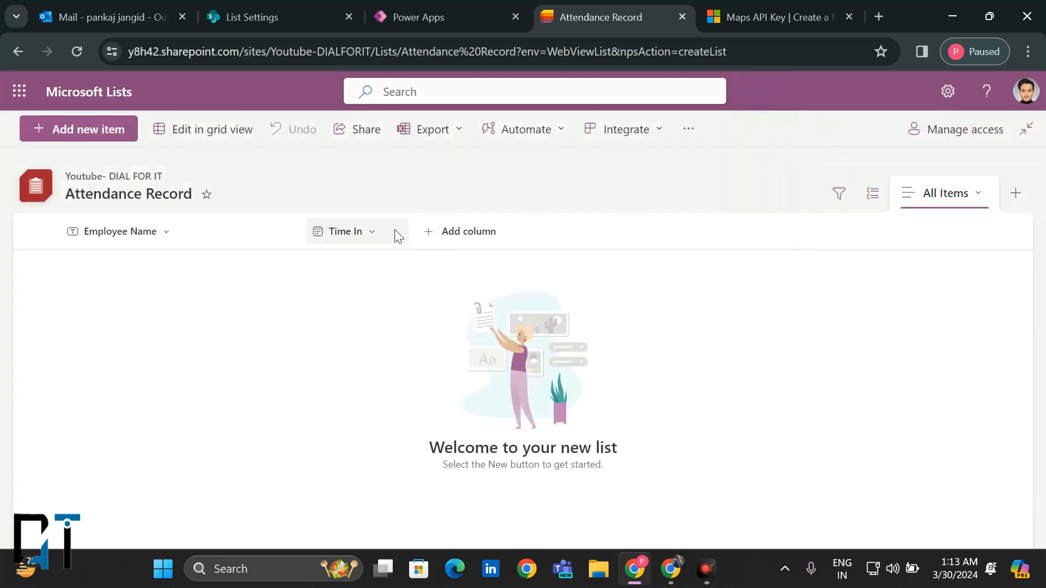
# Add a Date and time column named Time Out to the list, with time included.
pyautogui.click(442, 233)
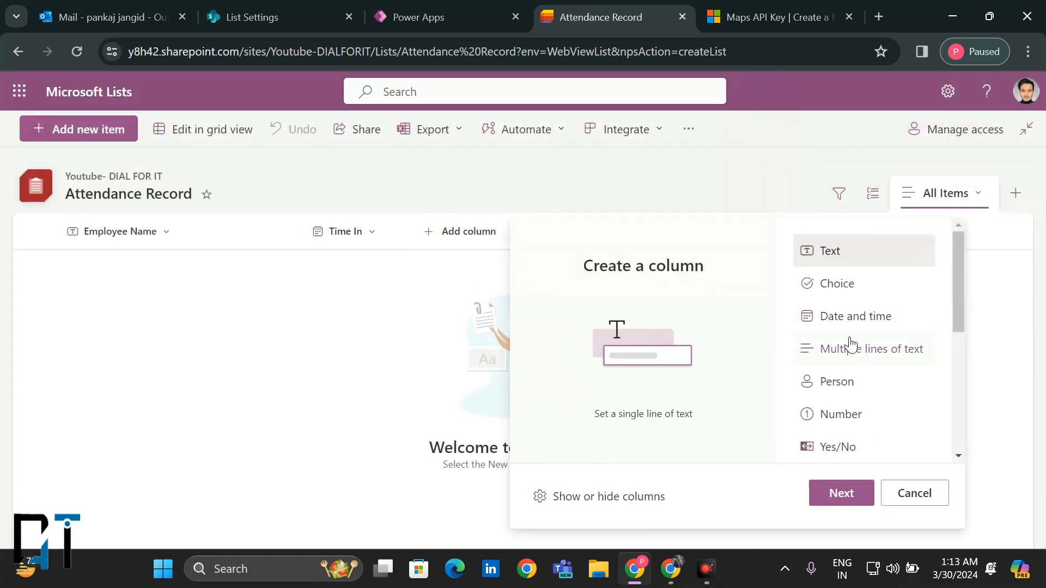
pyautogui.click(850, 319)
pyautogui.click(837, 493)
pyautogui.click(805, 369)
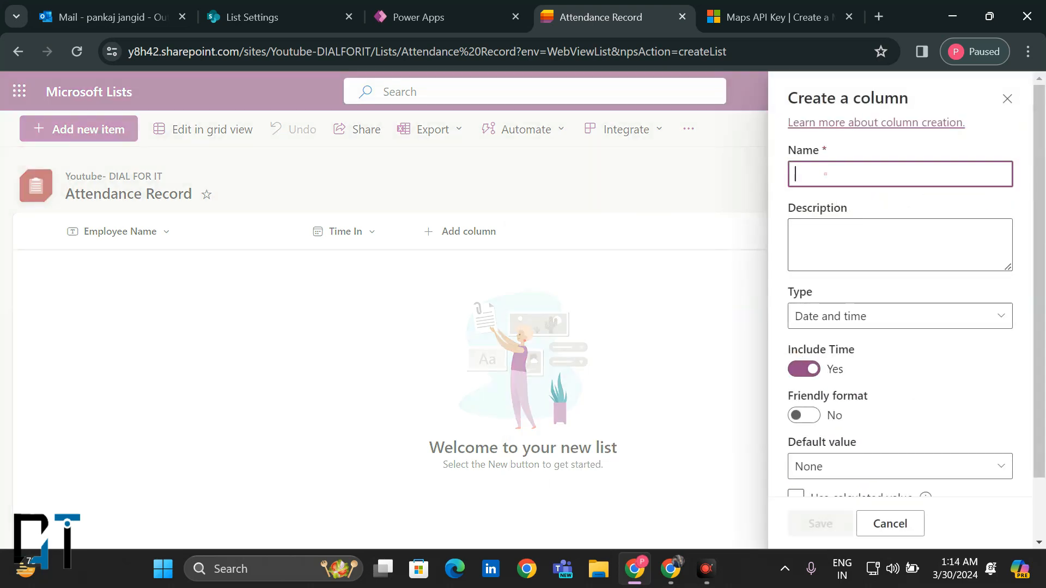
pyautogui.write('Time Out')
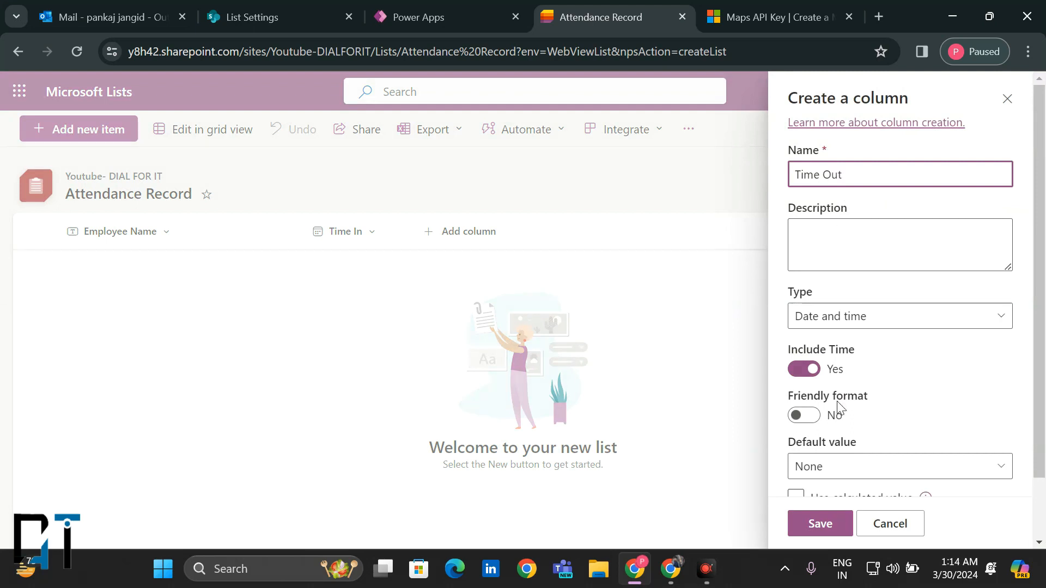
pyautogui.click(823, 523)
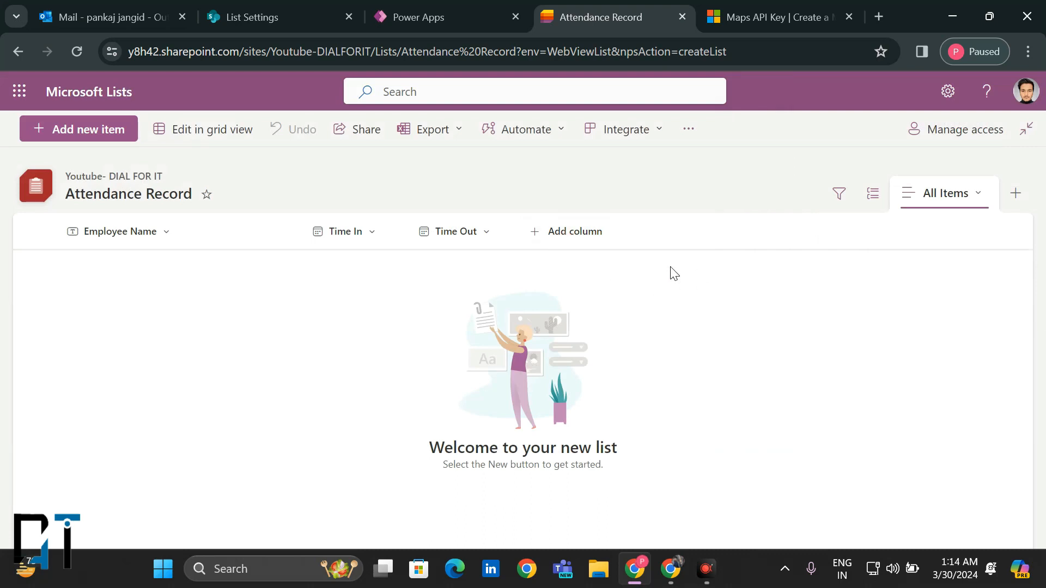
# Add a single line of text column named Location to the list.
pyautogui.click(574, 234)
pyautogui.click(575, 235)
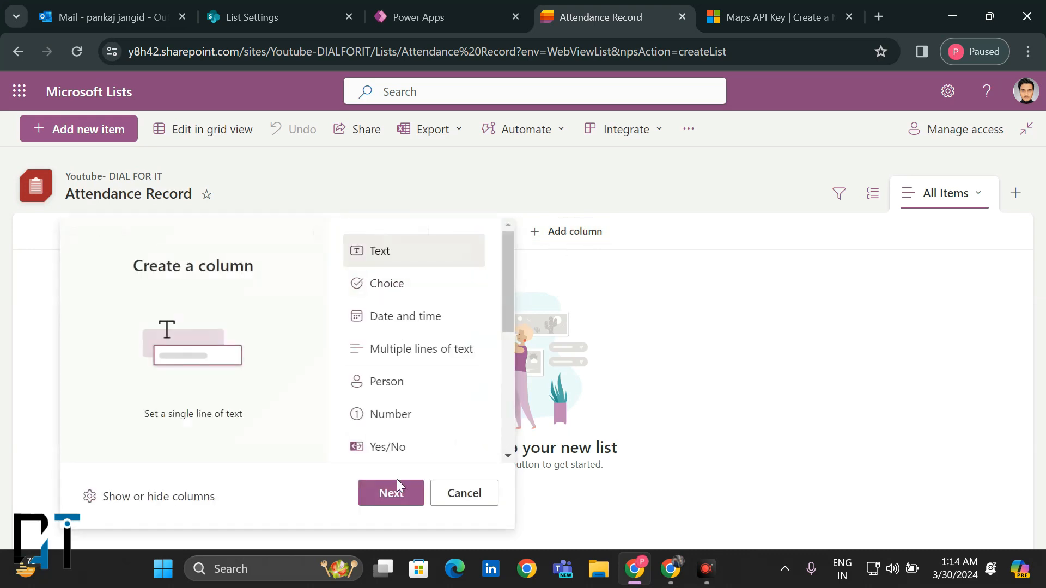
pyautogui.click(391, 493)
pyautogui.write('Location')
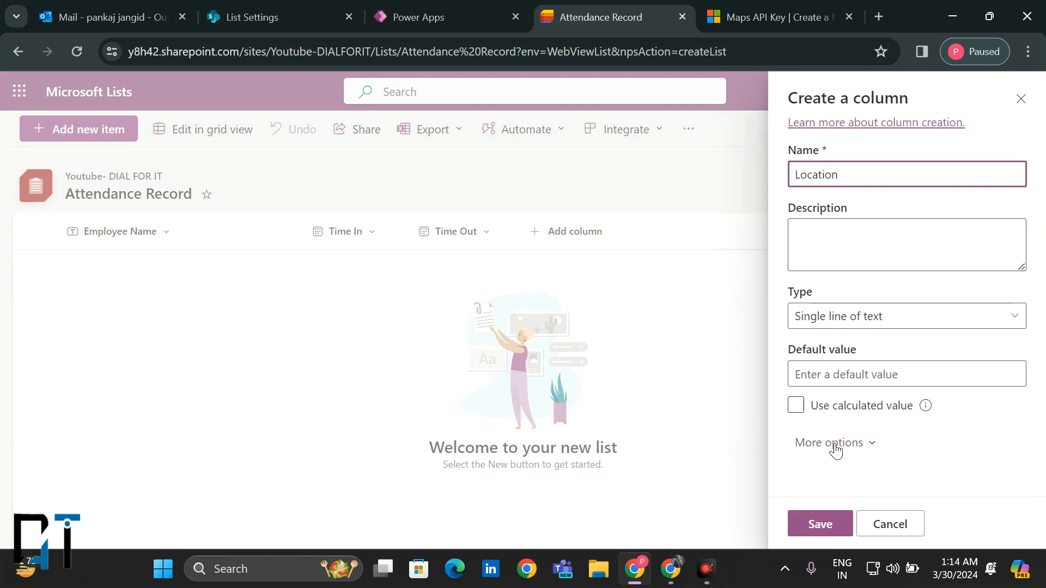
pyautogui.click(823, 525)
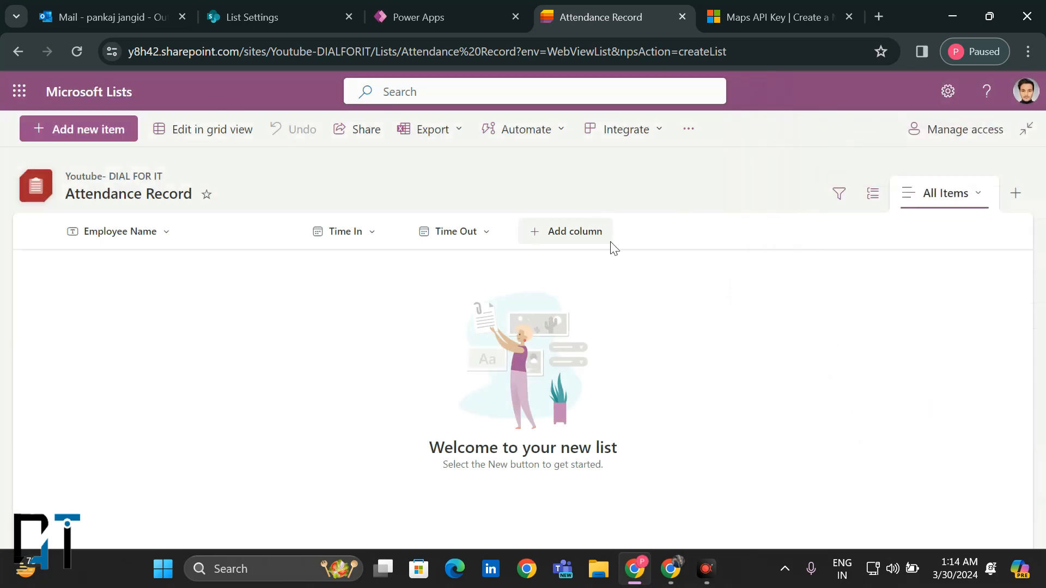
# Add a Yes/No column named Working to the list.
pyautogui.click(667, 231)
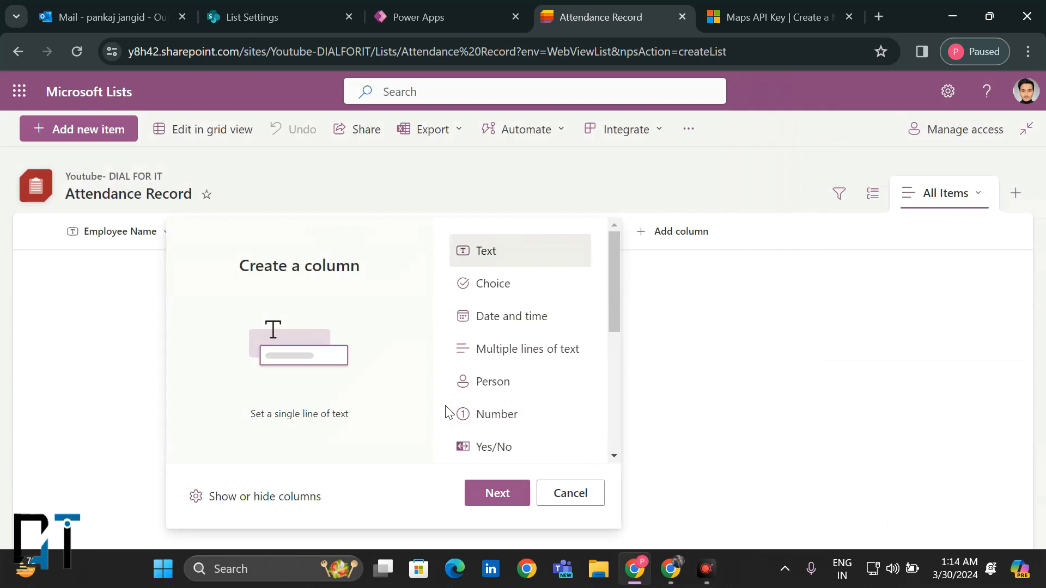
pyautogui.click(480, 449)
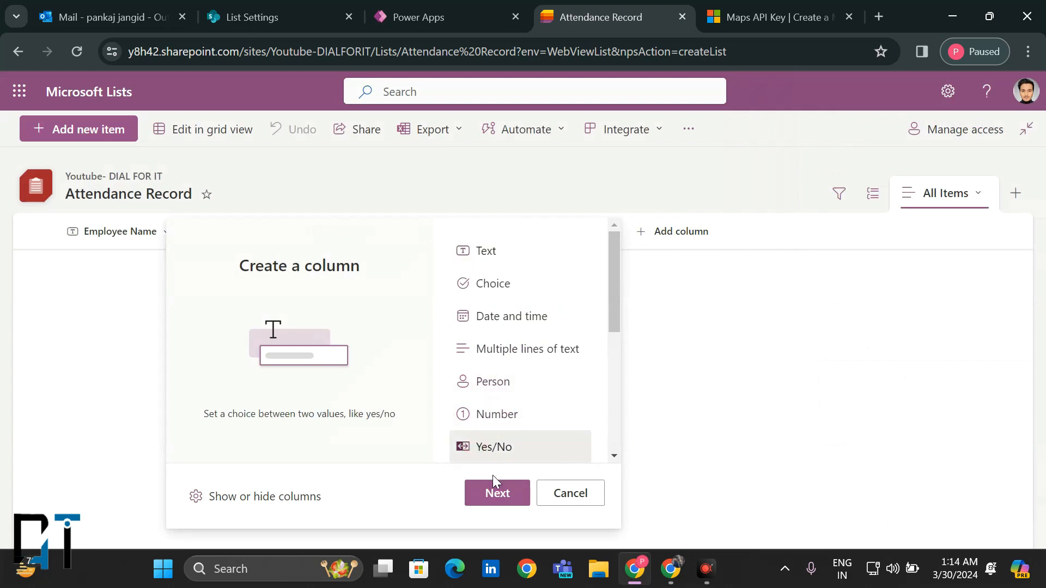
pyautogui.click(493, 493)
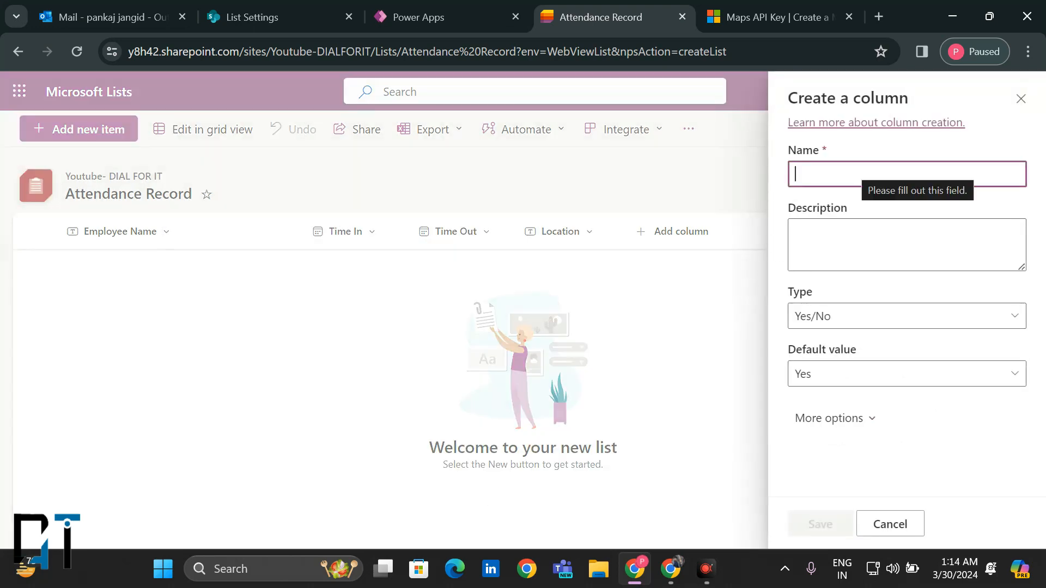
pyautogui.write('Working')
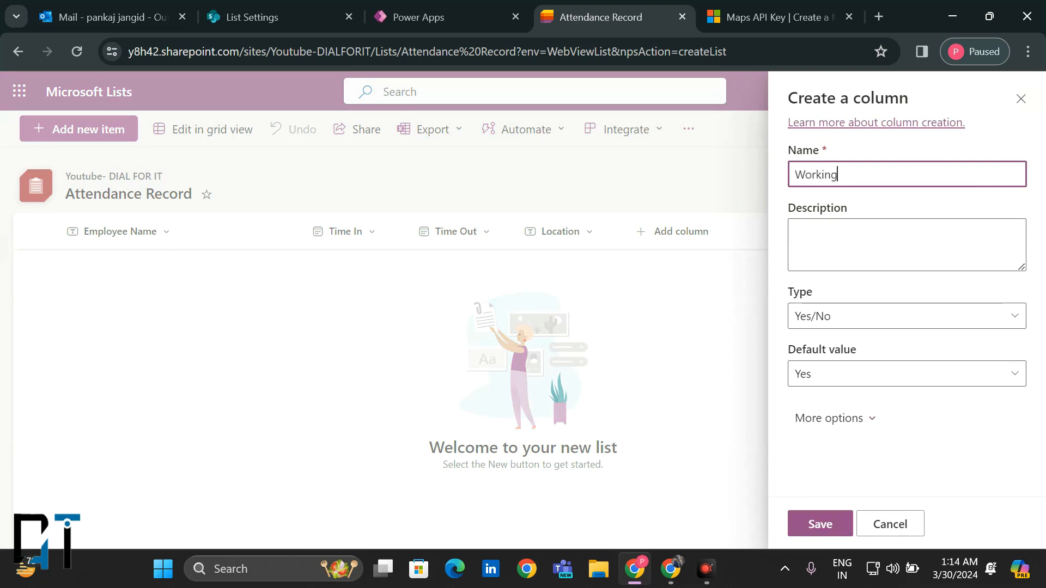
pyautogui.click(829, 524)
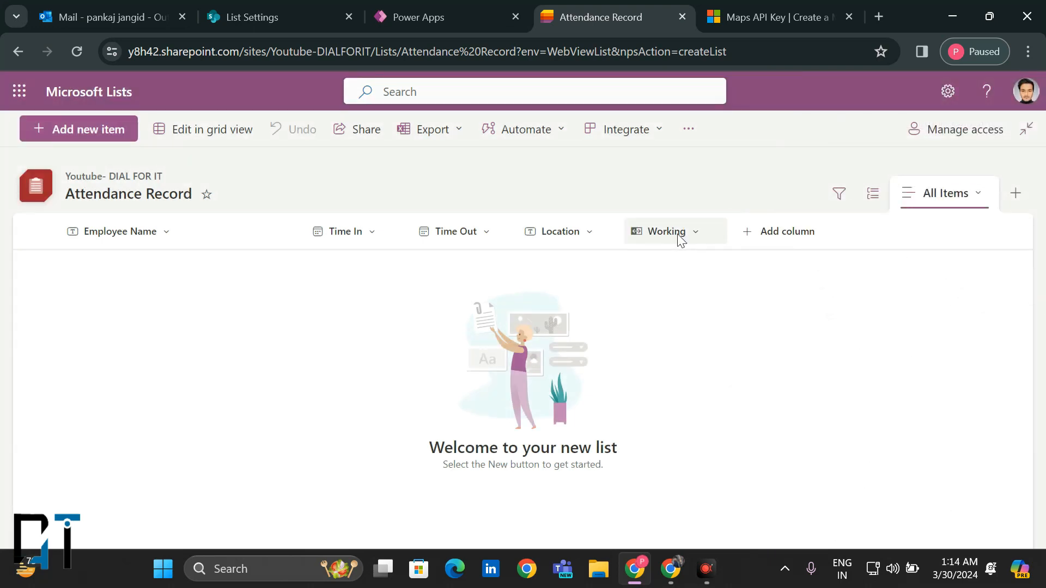
# Add a single line of text column named Working Min and widen it to fit its full heading.
pyautogui.click(785, 232)
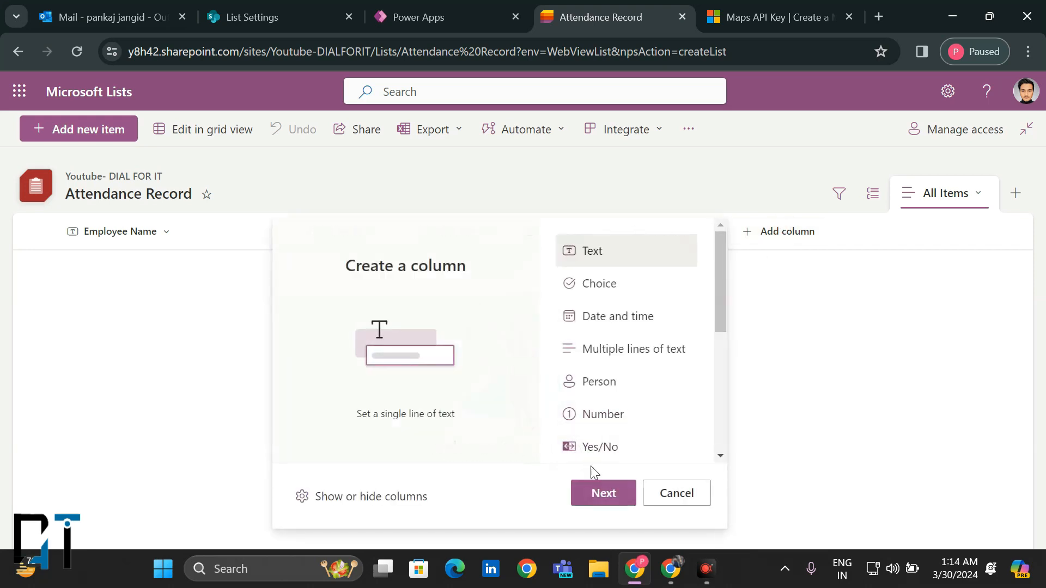
pyautogui.click(603, 495)
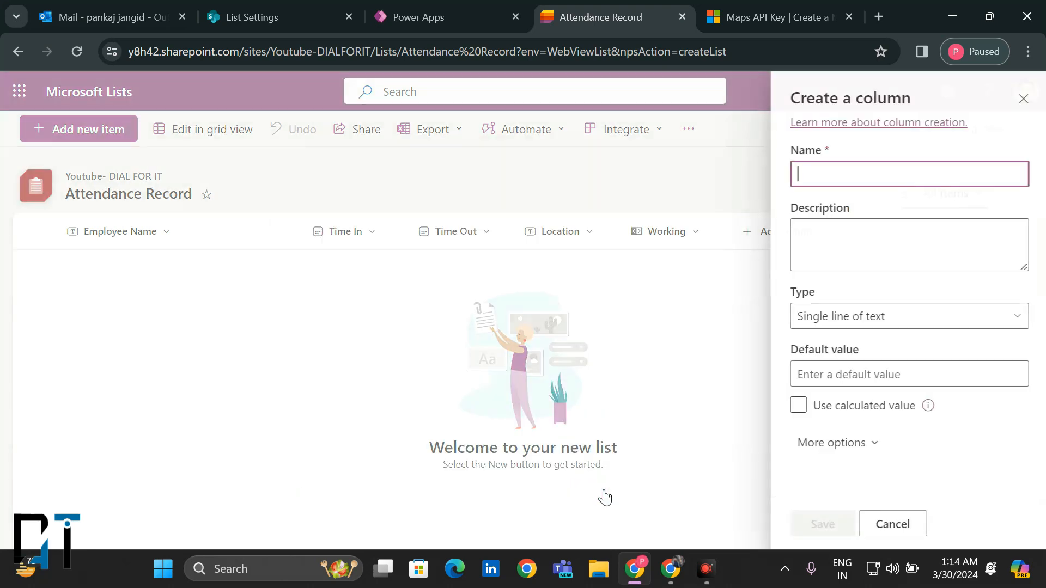
pyautogui.write('Working')
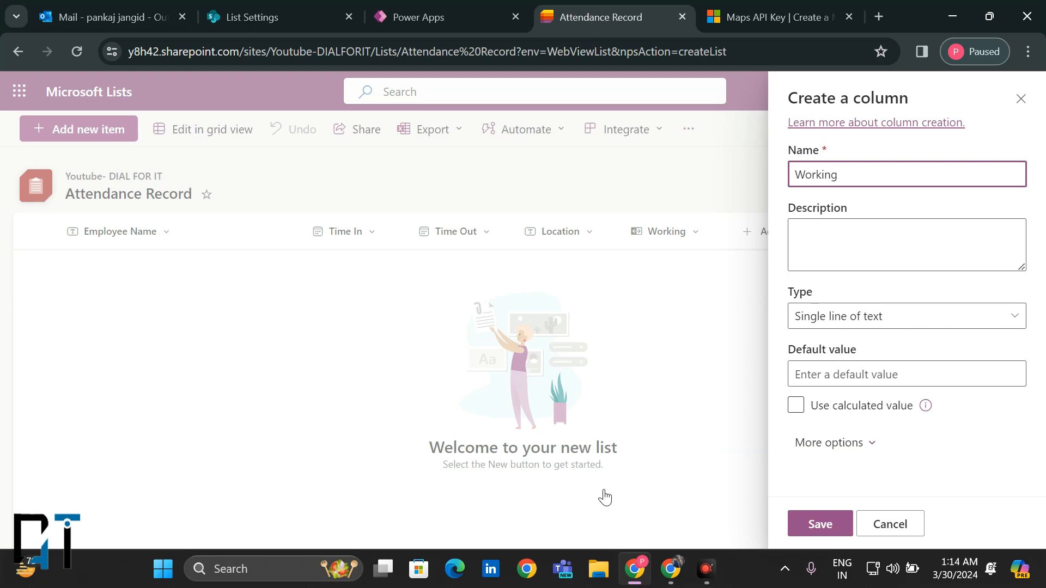
pyautogui.write('Min')
pyautogui.click(818, 524)
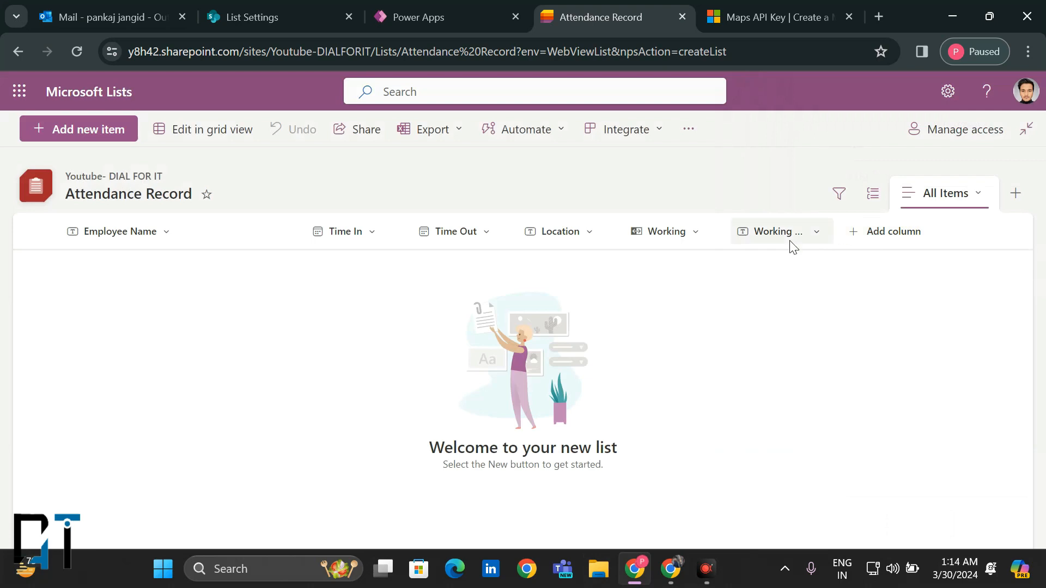
pyautogui.moveTo(834, 236); pyautogui.dragTo(872, 235)
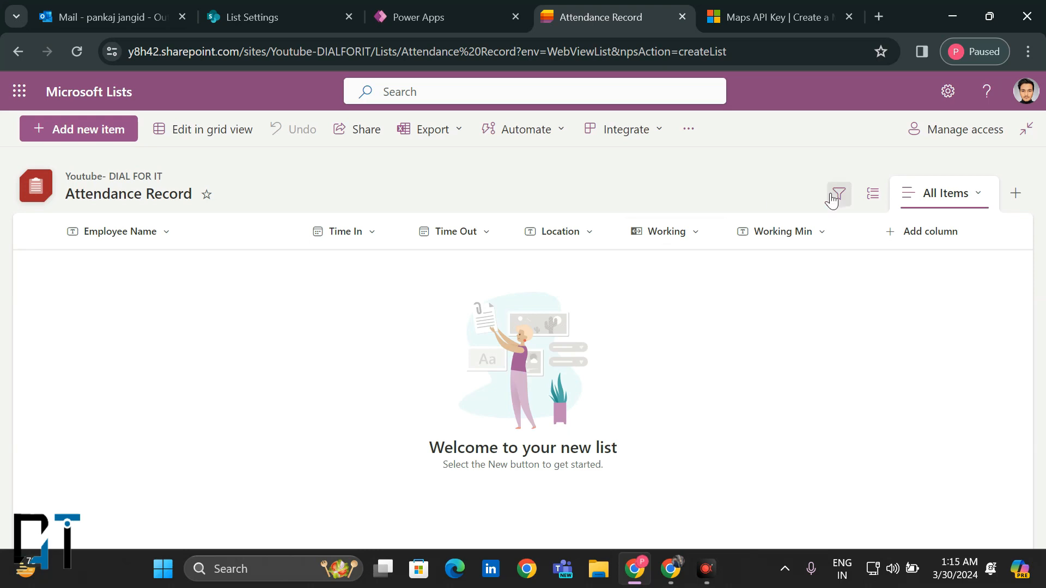
# Add an Image column named Selfie Capture to the list.
pyautogui.click(922, 236)
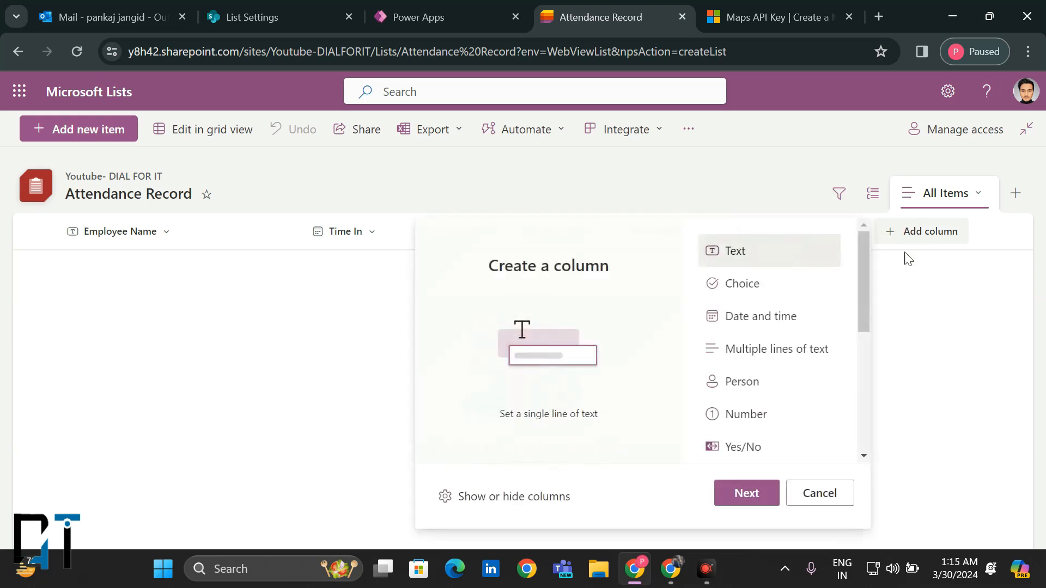
pyautogui.scroll(-2, 740, 406)
pyautogui.scroll(-2, 739, 408)
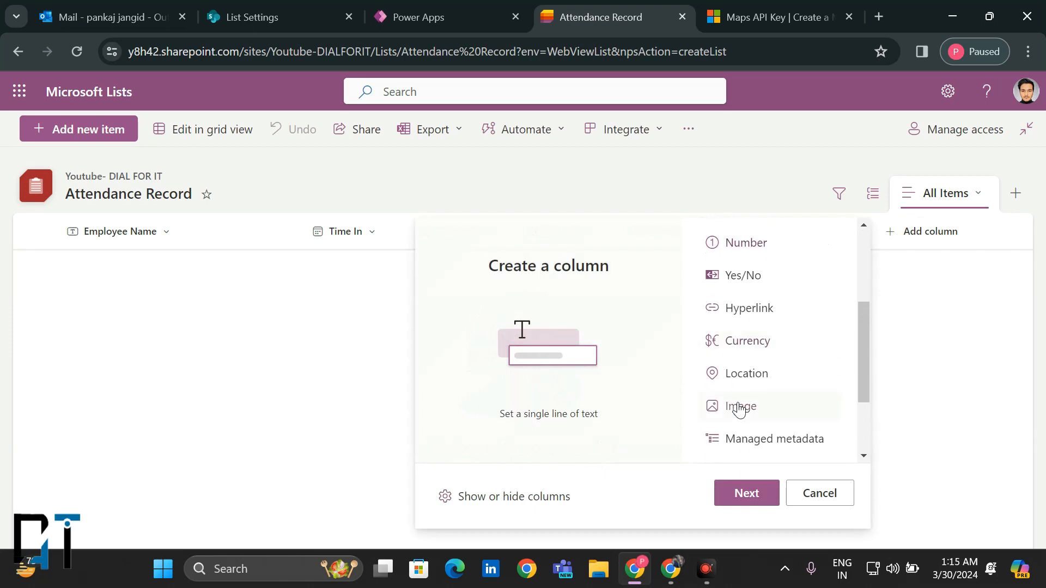
pyautogui.click(751, 333)
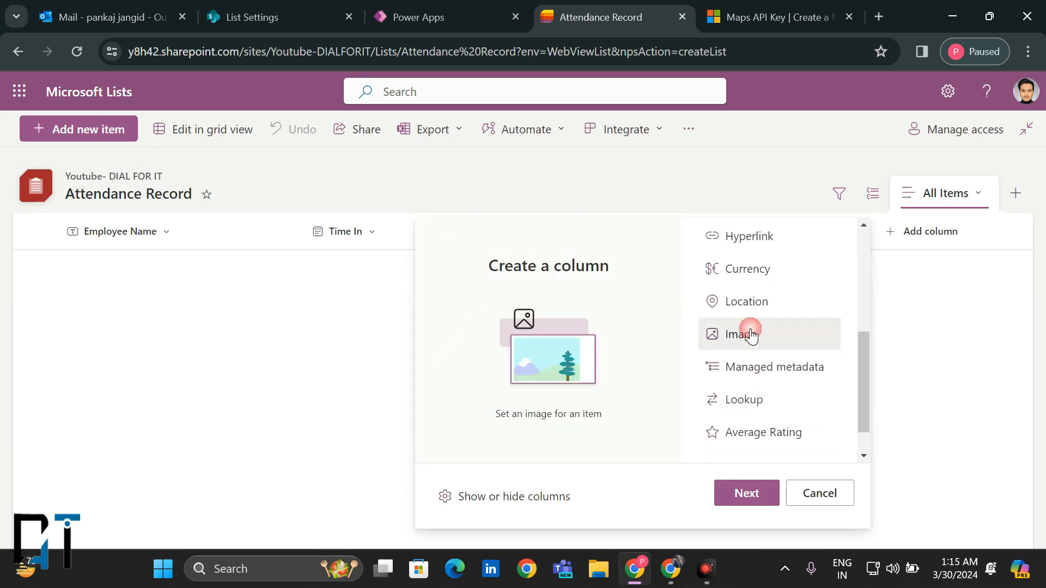
pyautogui.click(744, 493)
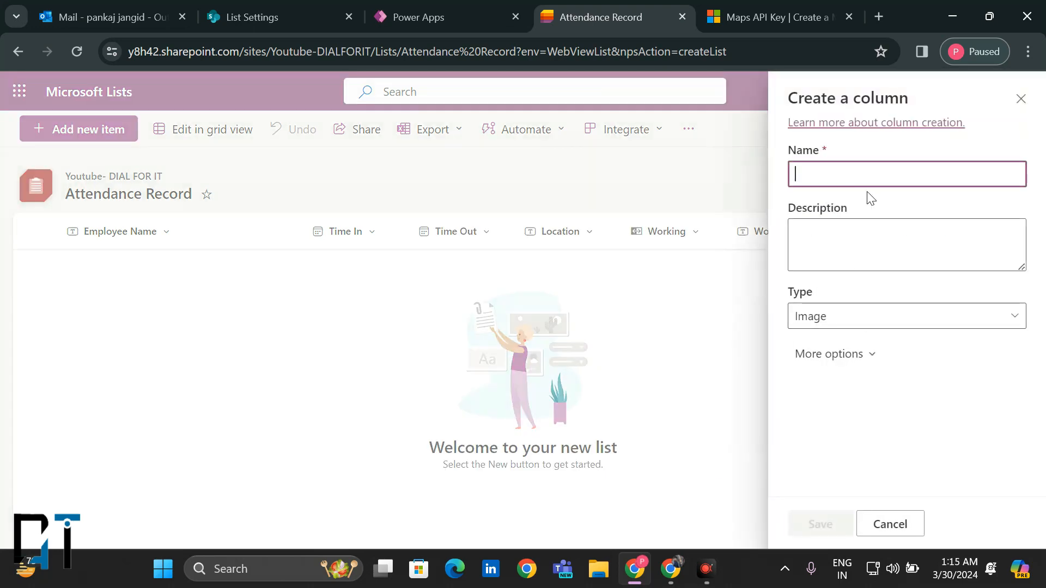
pyautogui.write('Self')
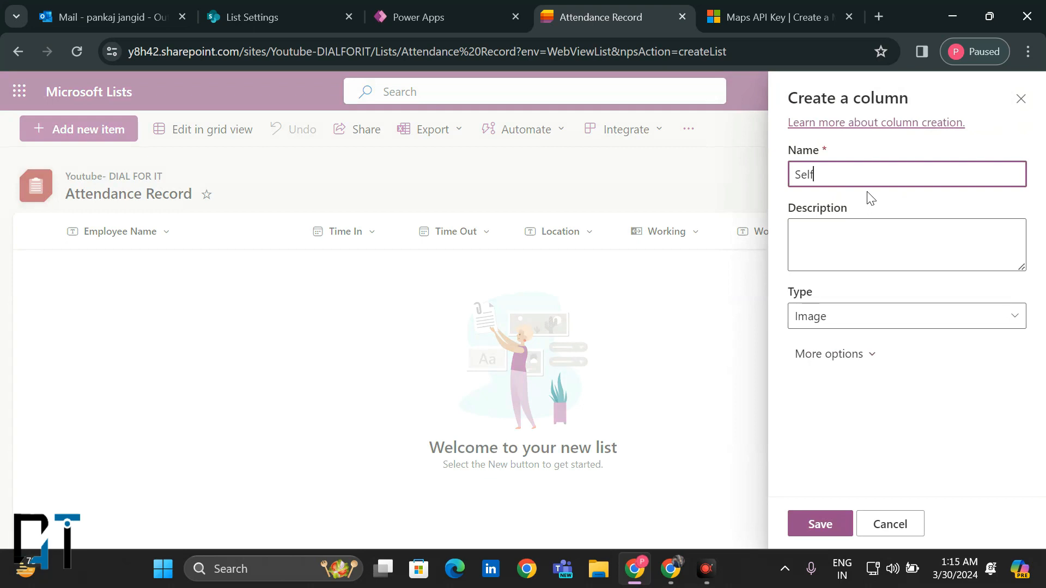
pyautogui.write('ie Capture')
pyautogui.click(819, 521)
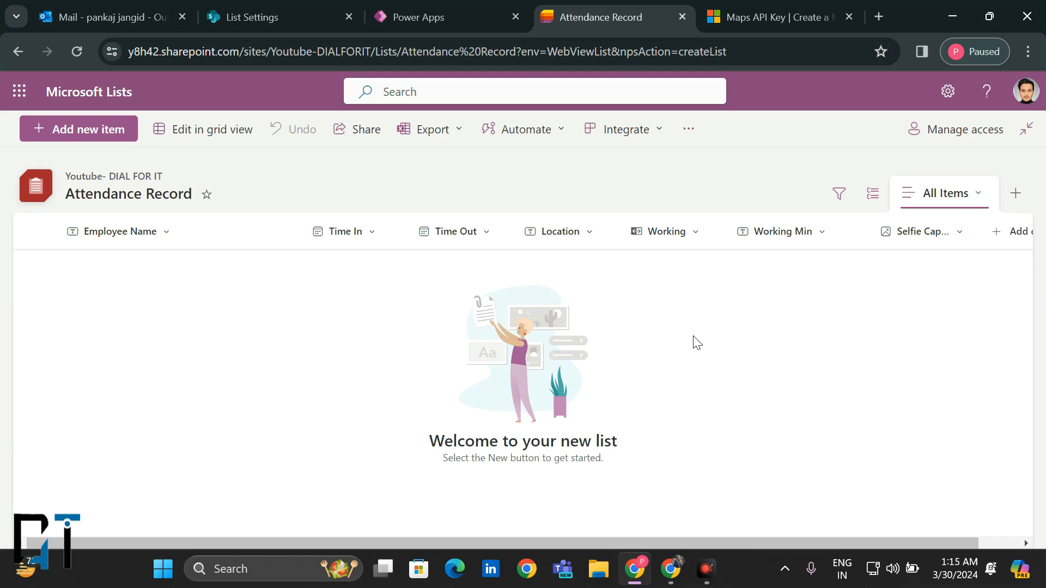
# Open the Attendance Record list's settings and start a new calculated column named In.
pyautogui.hscroll(2, 696, 342)
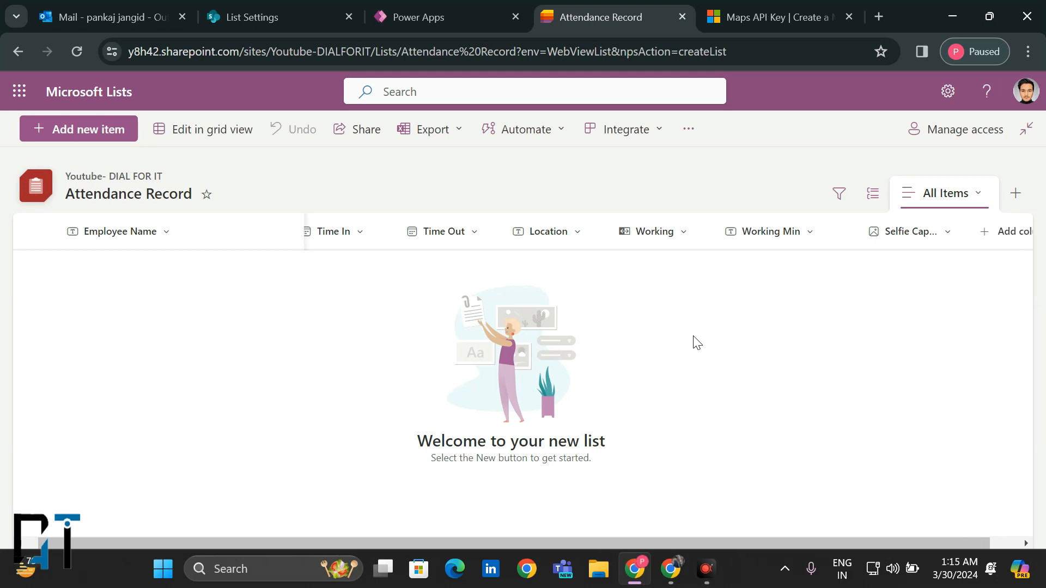
pyautogui.click(949, 91)
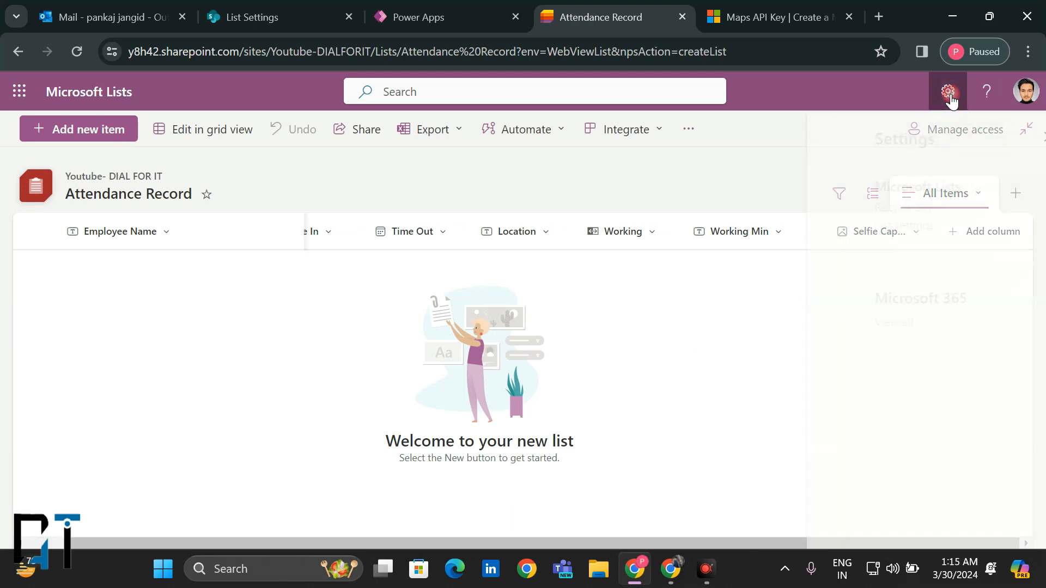
pyautogui.click(815, 225)
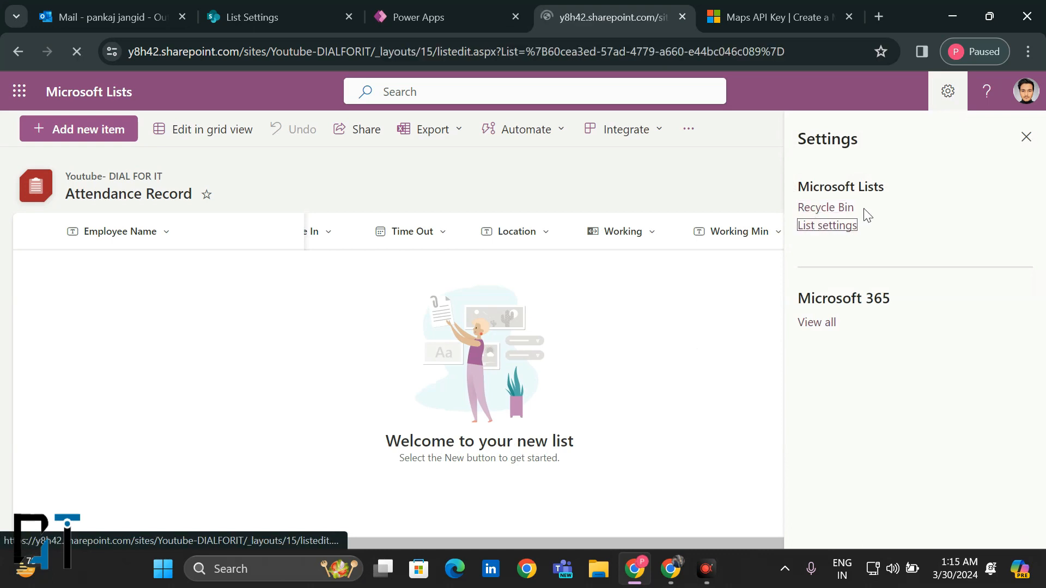
pyautogui.scroll(-8, 411, 385)
pyautogui.scroll(-2, 411, 385)
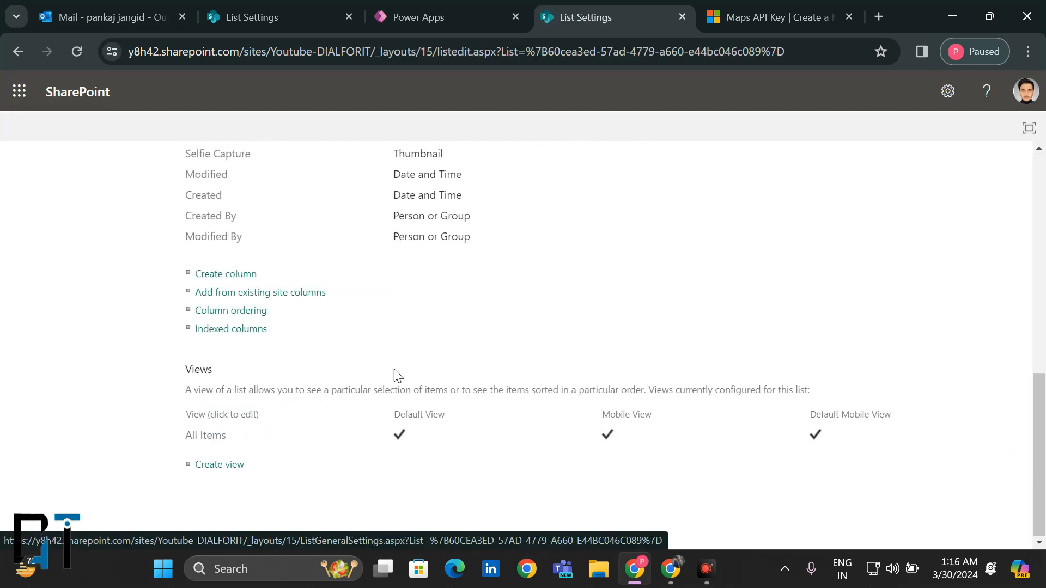
pyautogui.click(230, 274)
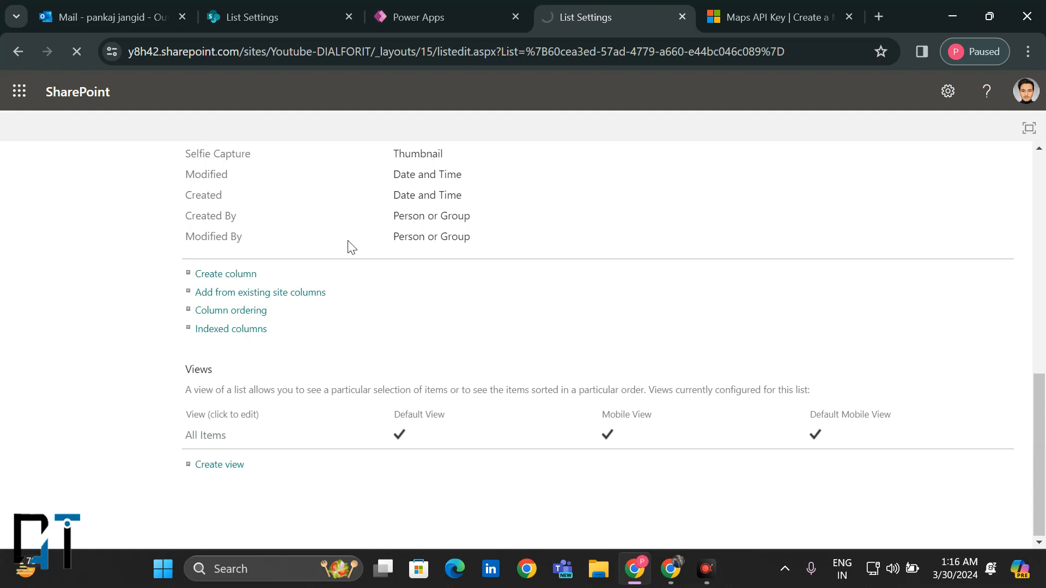
pyautogui.scroll(1, 561, 220)
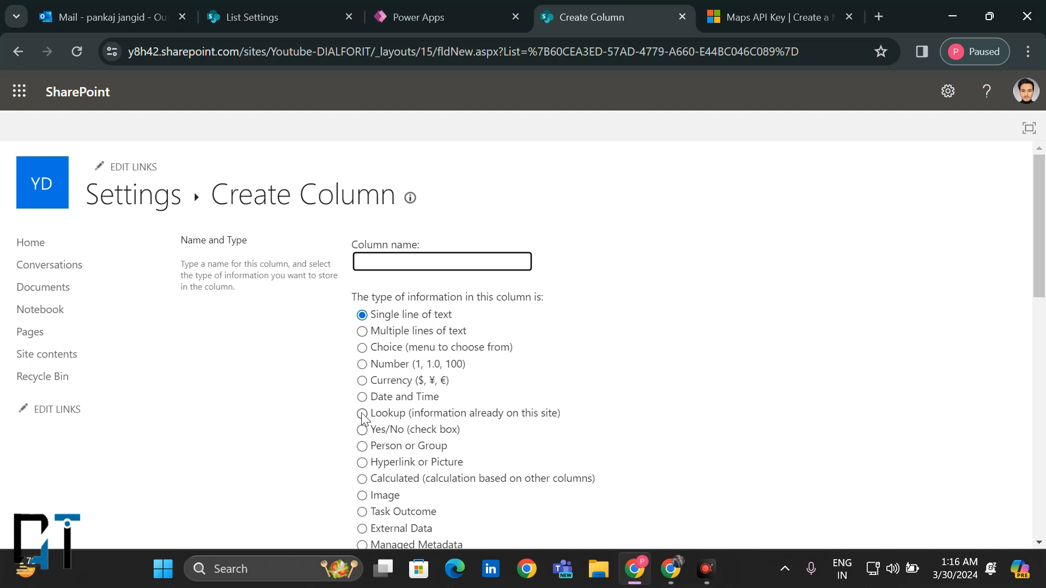
pyautogui.click(363, 477)
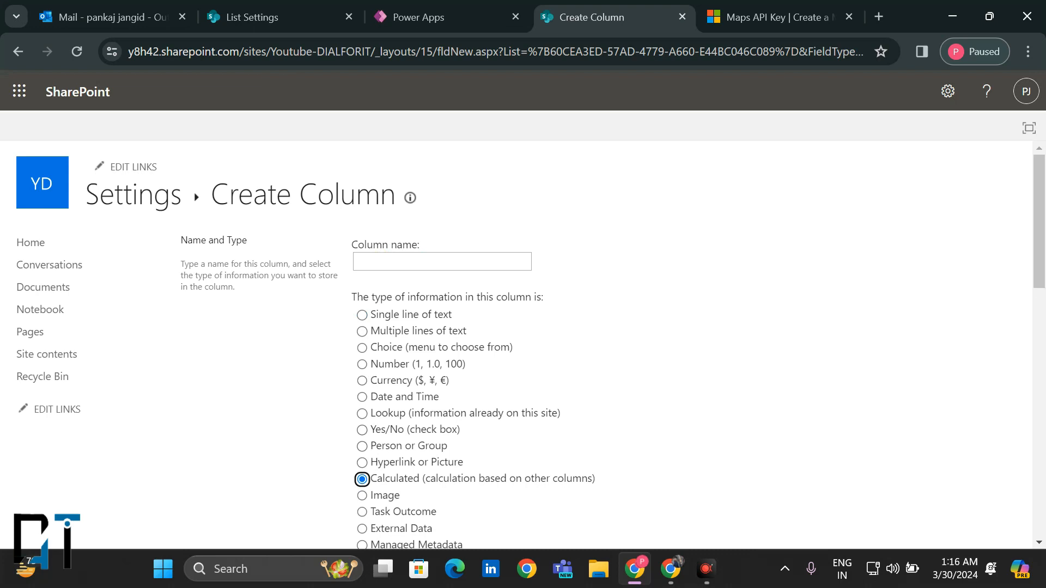
pyautogui.click(386, 262)
pyautogui.write('In')
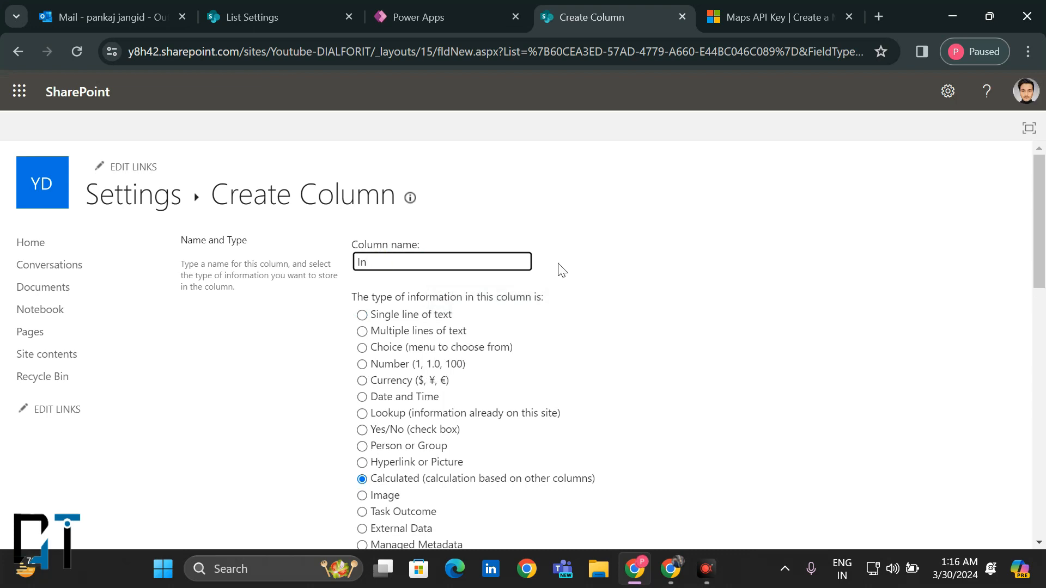
# Give the In column the formula =TEXT([Time In],"hh:mm AM/PM") with a single line of text result and save it.
pyautogui.scroll(-7, 674, 314)
pyautogui.click(425, 342)
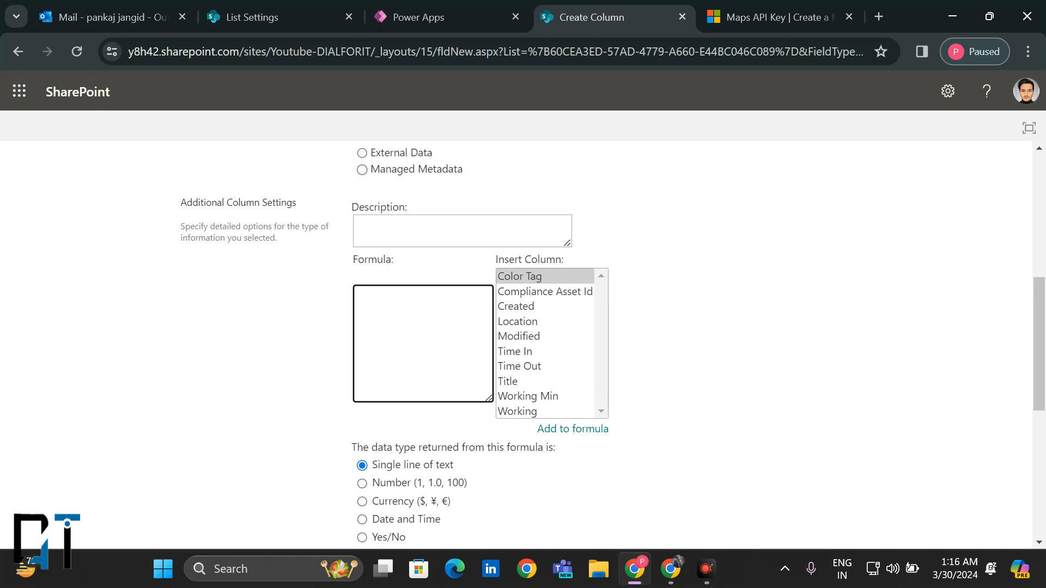
pyautogui.click(990, 501)
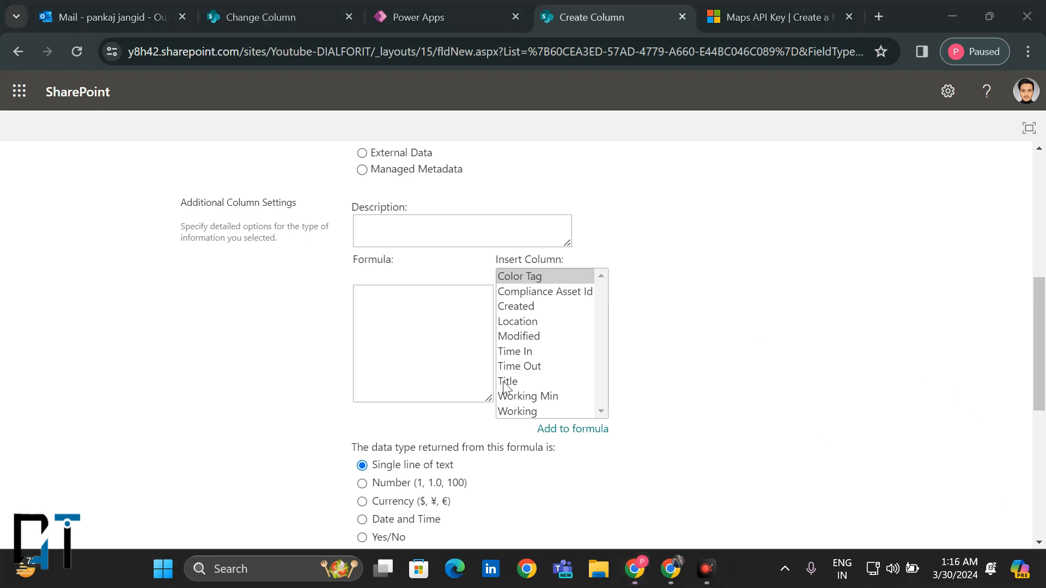
pyautogui.click(400, 338)
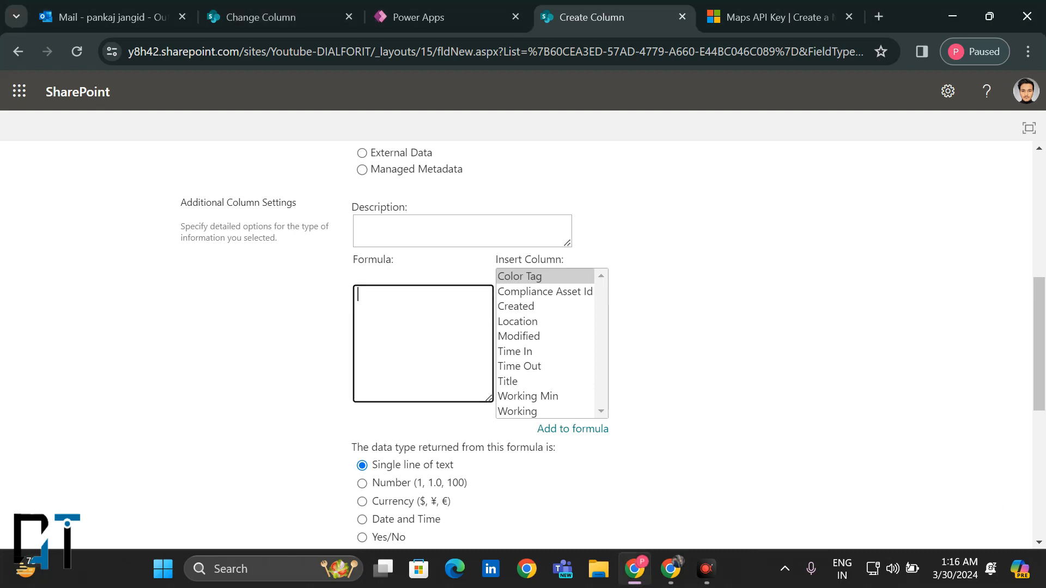
pyautogui.write('=TEXT([Time In],"hh:mm AM/PM")')
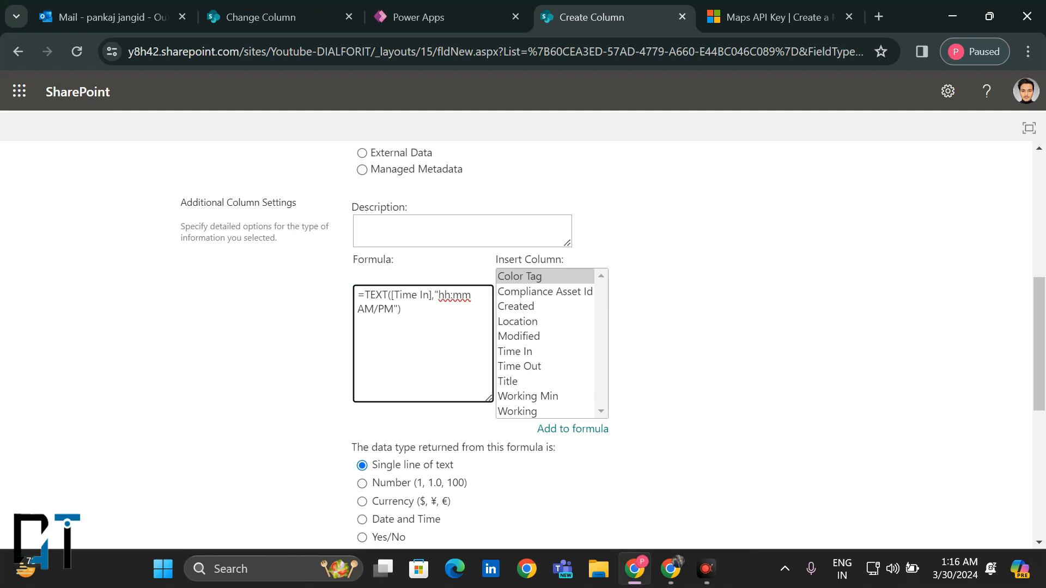
pyautogui.moveTo(393, 295); pyautogui.dragTo(429, 295)
pyautogui.click(410, 309)
pyautogui.scroll(6, 410, 309)
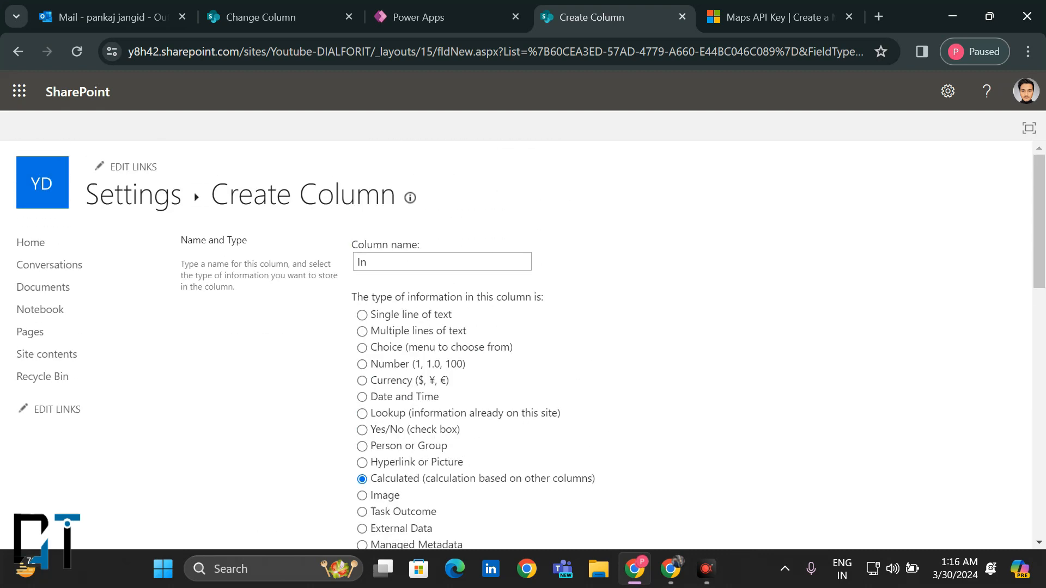
pyautogui.scroll(-15, 463, 243)
pyautogui.click(918, 460)
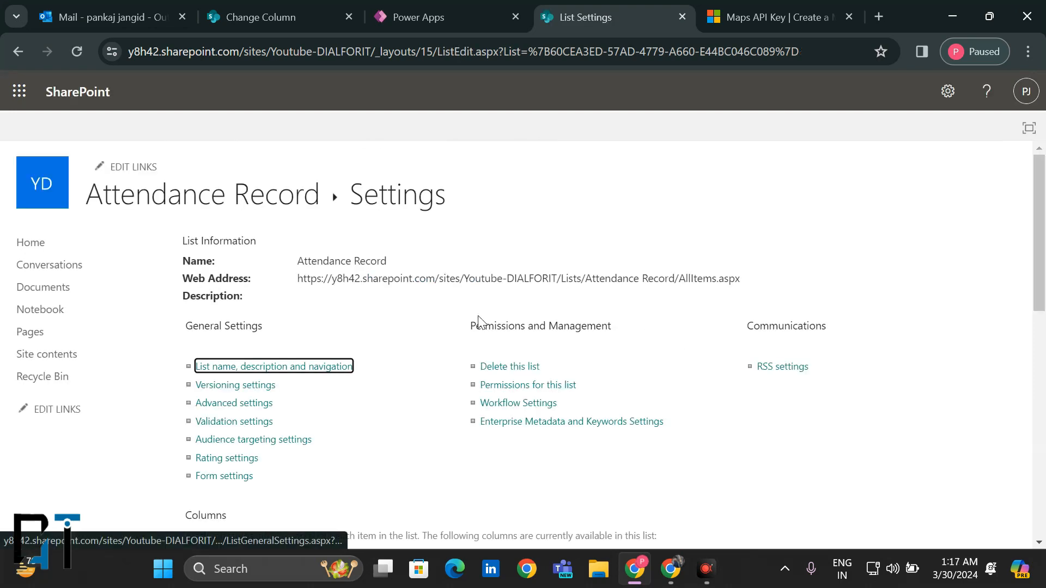
# Start another new column named Out and make it a calculated column.
pyautogui.scroll(-10, 362, 364)
pyautogui.scroll(5, 327, 354)
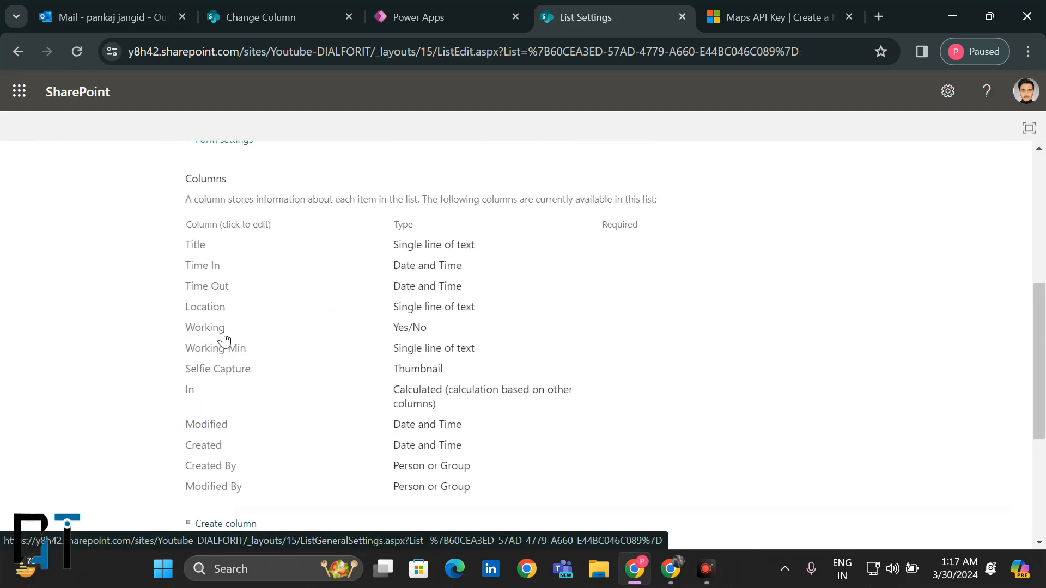
pyautogui.scroll(-5, 283, 381)
pyautogui.click(219, 276)
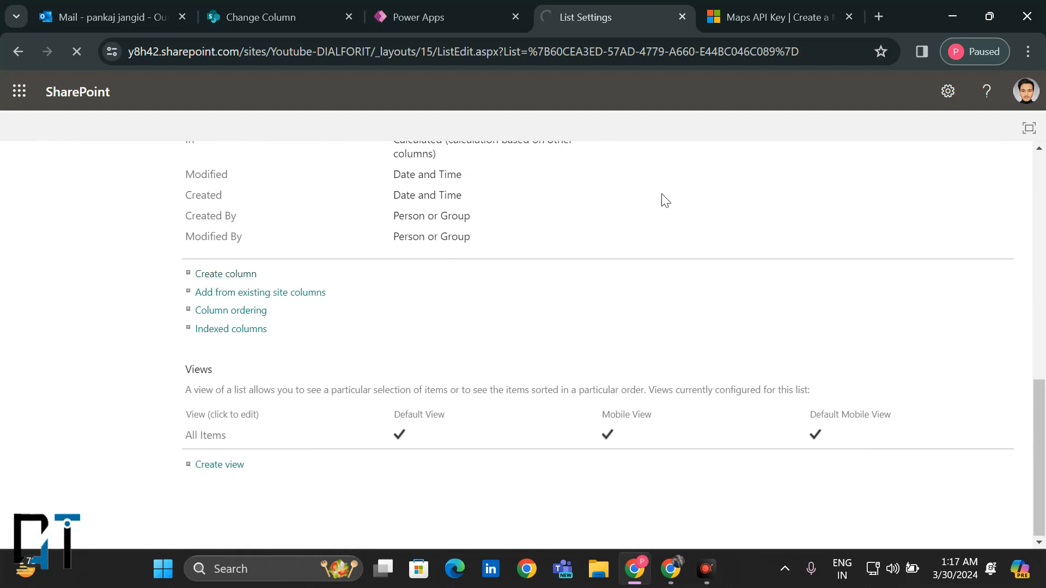
pyautogui.write('Out')
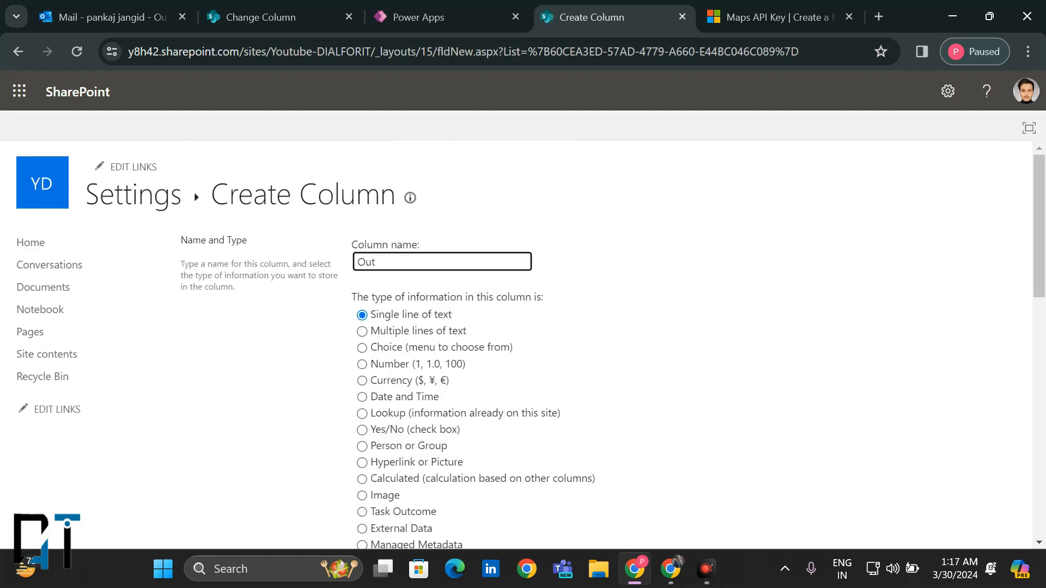
pyautogui.scroll(-1, 523, 327)
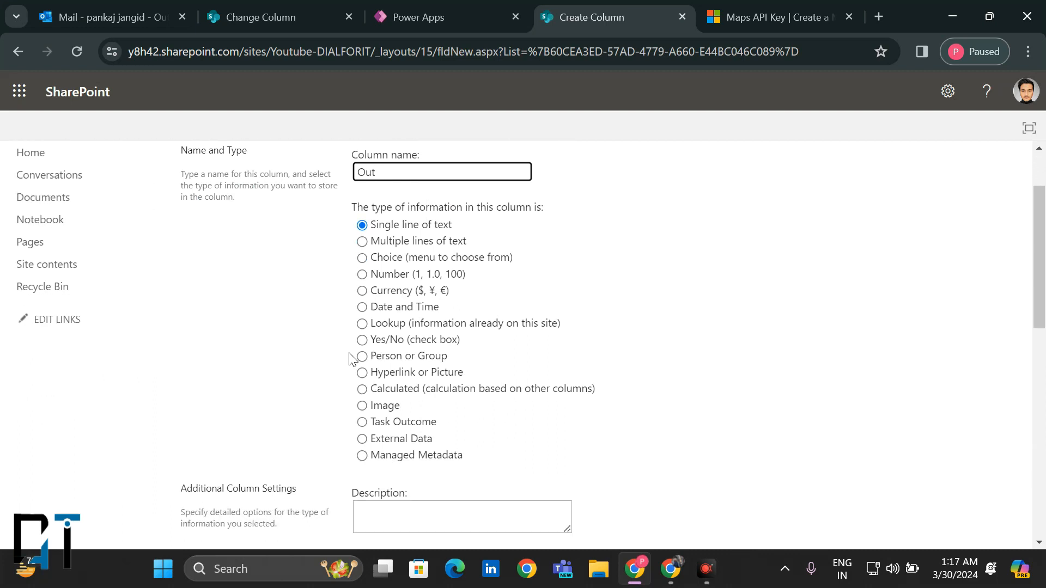
pyautogui.click(363, 390)
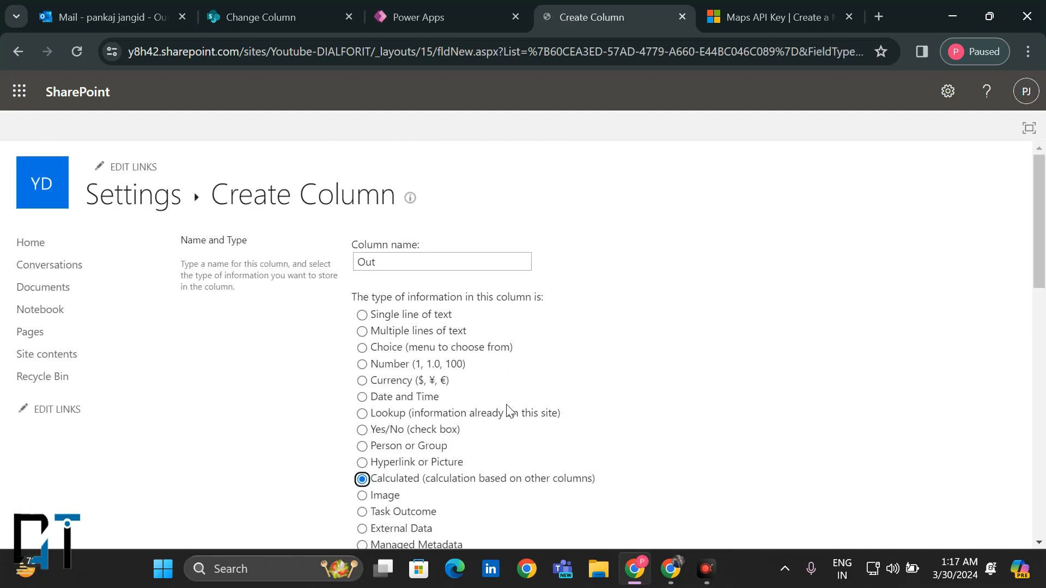
# Enter the formula =TEXT([Time Out],"hh:mm AM/PM") for the Out column, returned as a single line of text, and save the column.
pyautogui.scroll(-5, 507, 408)
pyautogui.click(402, 383)
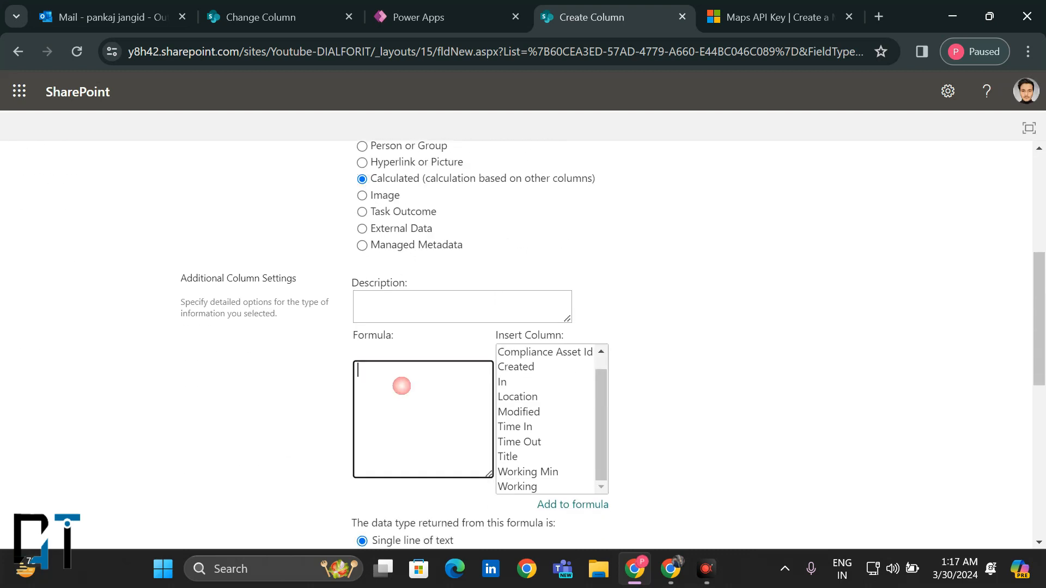
pyautogui.write('=TEXT([Time In],"hh:mm AM/PM")')
pyautogui.click(429, 371)
pyautogui.press('BackSpace')
pyautogui.press('BackSpace')
pyautogui.write('ut')
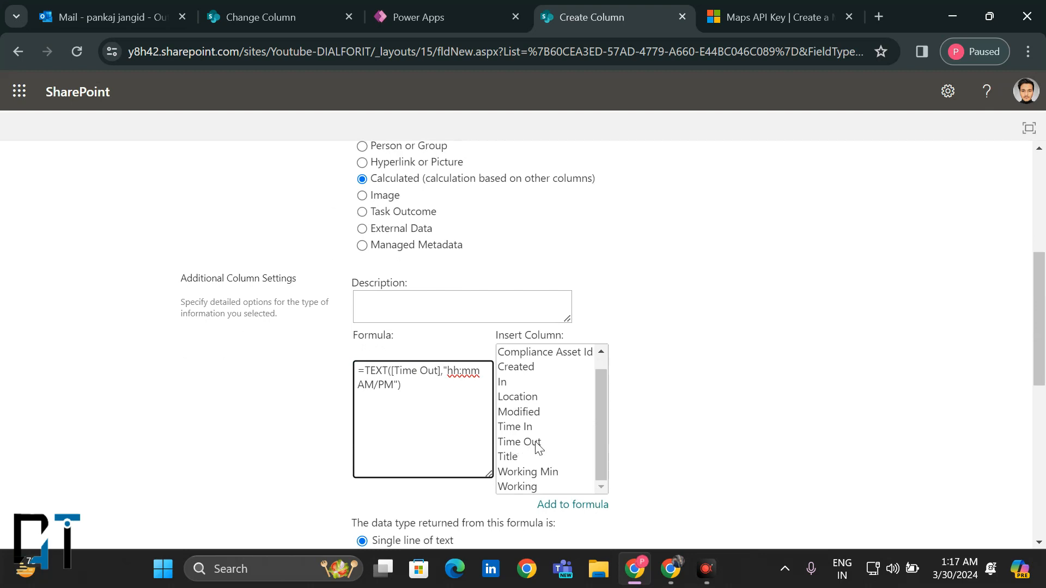
pyautogui.scroll(-10, 731, 450)
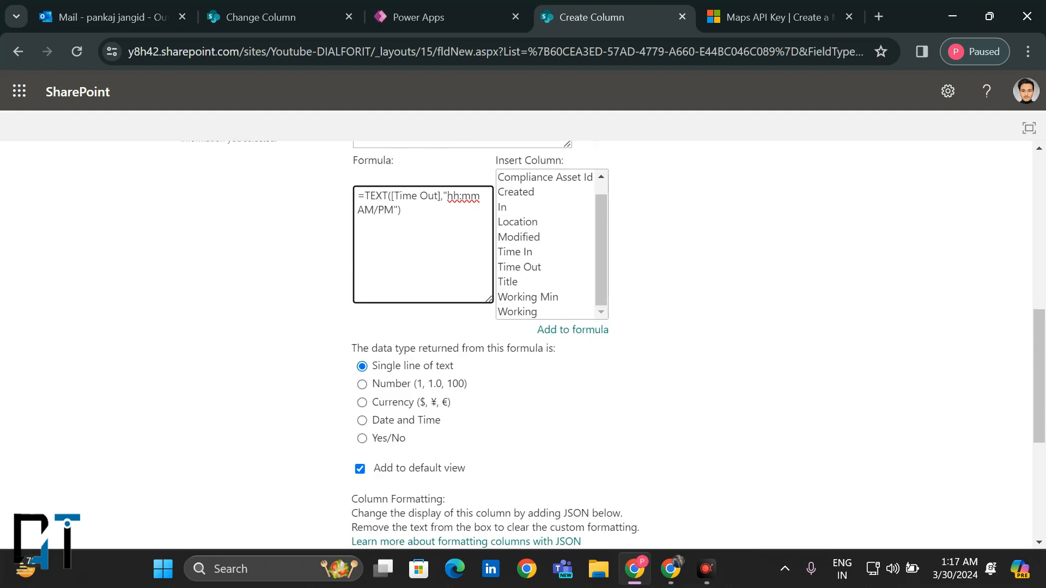
pyautogui.click(900, 460)
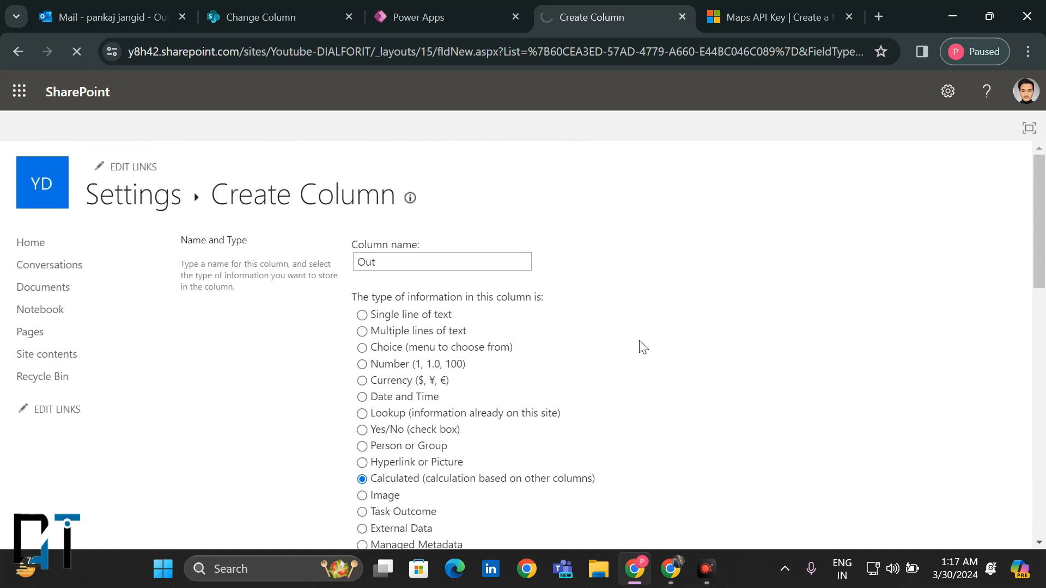
# Start another new column in the Attendance Record list, make it a calculated column and name it Date.
pyautogui.scroll(-9, 297, 335)
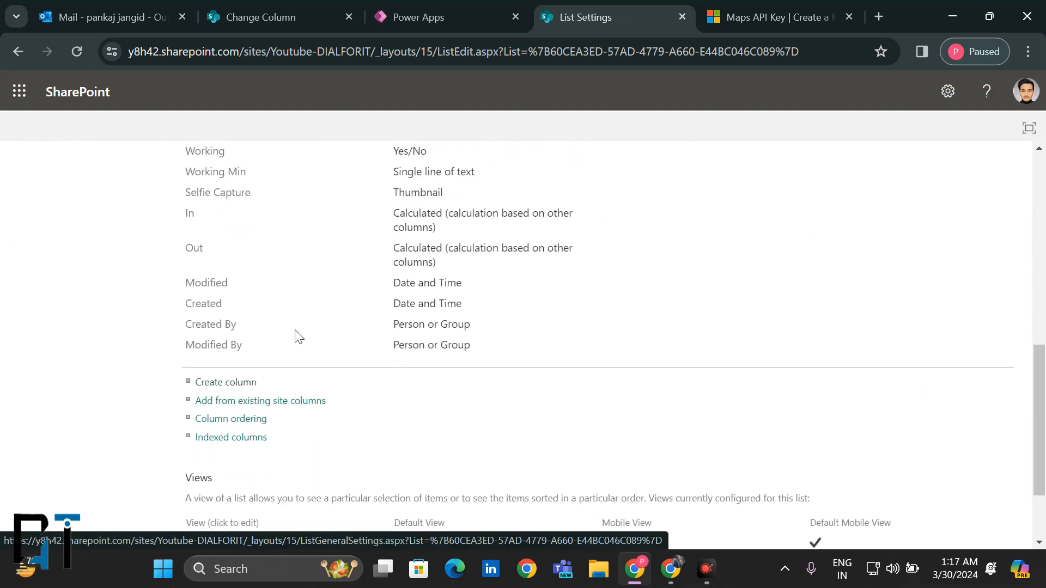
pyautogui.click(222, 380)
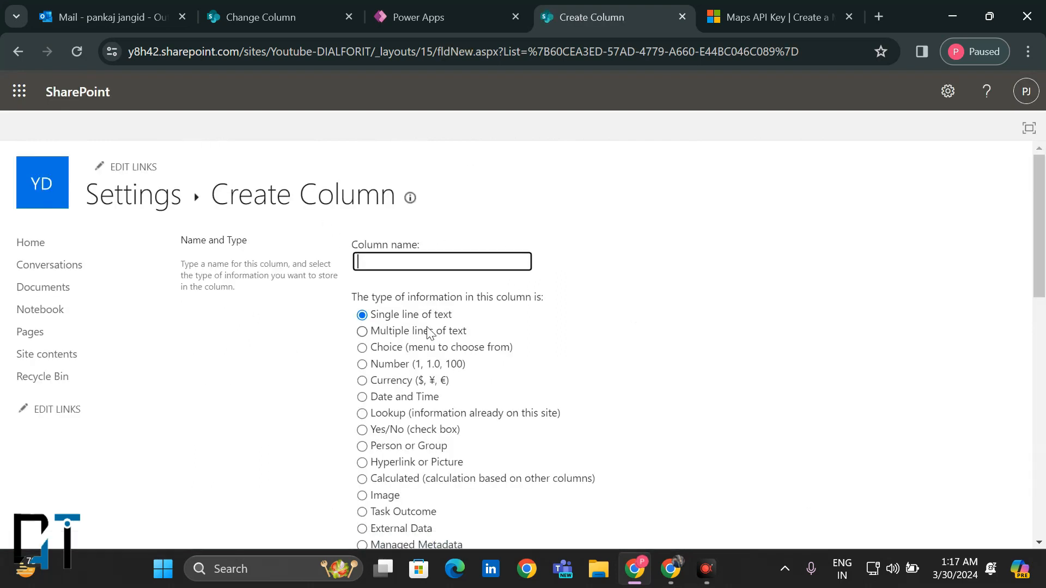
pyautogui.click(369, 483)
pyautogui.click(378, 260)
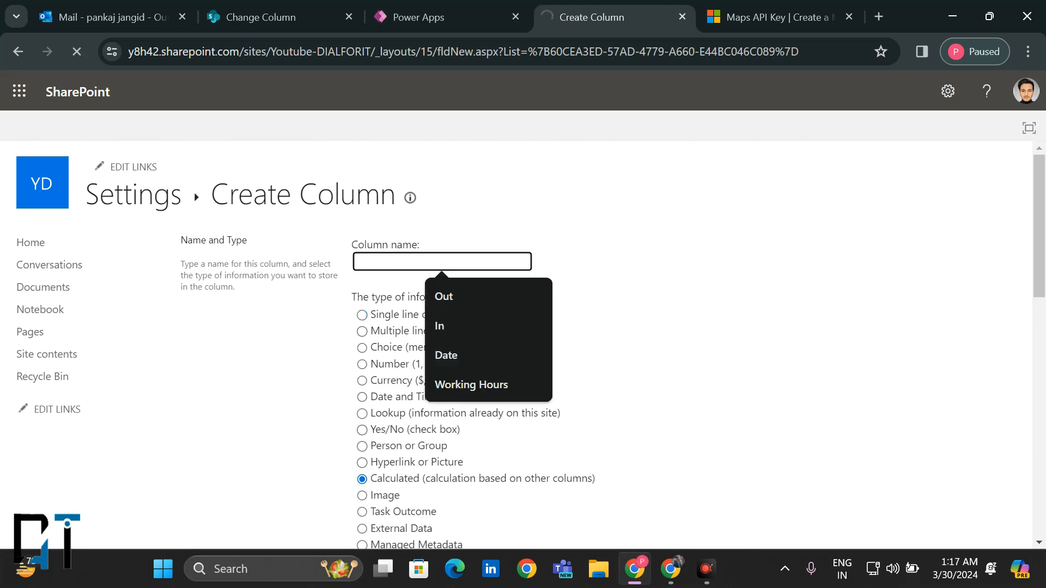
pyautogui.write('Date')
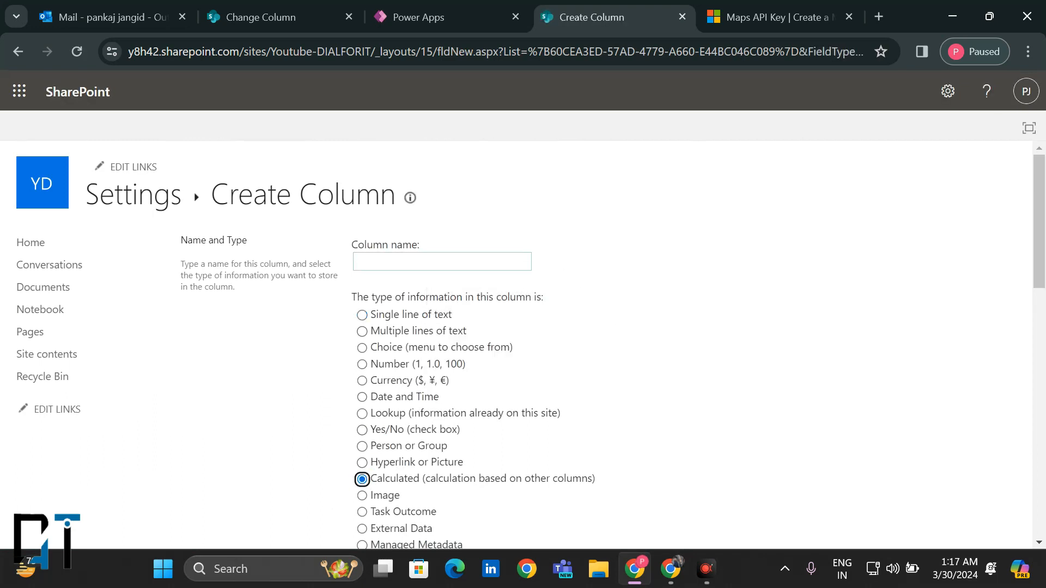
pyautogui.click(427, 256)
pyautogui.write('Date')
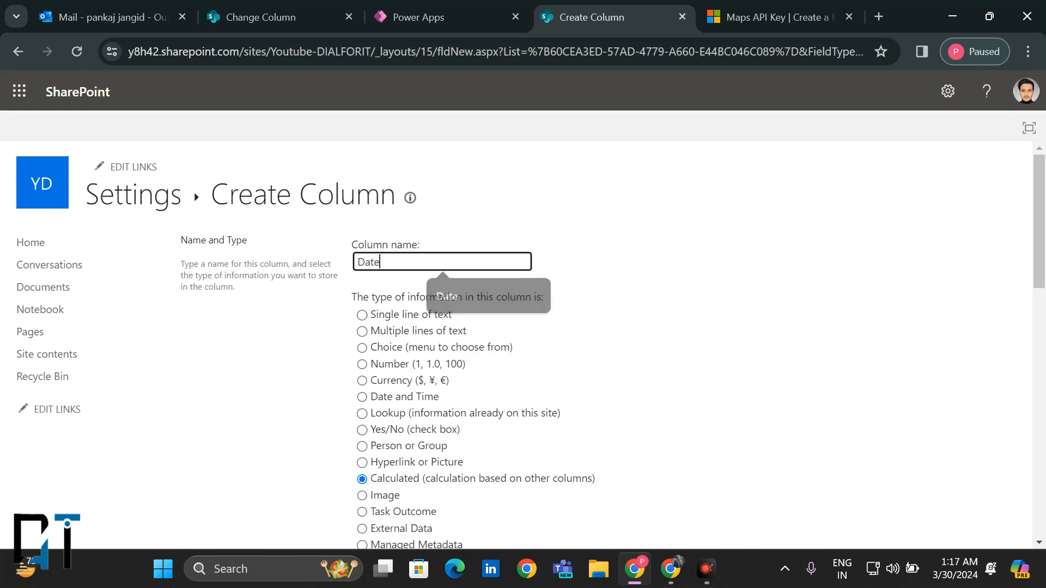
pyautogui.click(605, 303)
# Give the Date column the formula =TEXT(Created,"dd/mm/yyyy") with a single line of text result and save it.
pyautogui.scroll(-5, 605, 304)
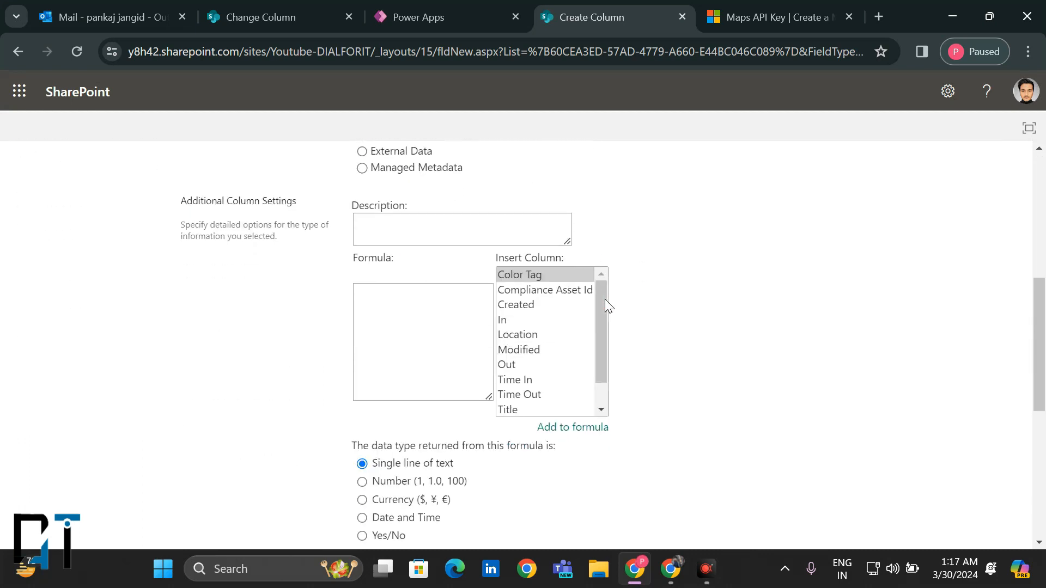
pyautogui.click(426, 308)
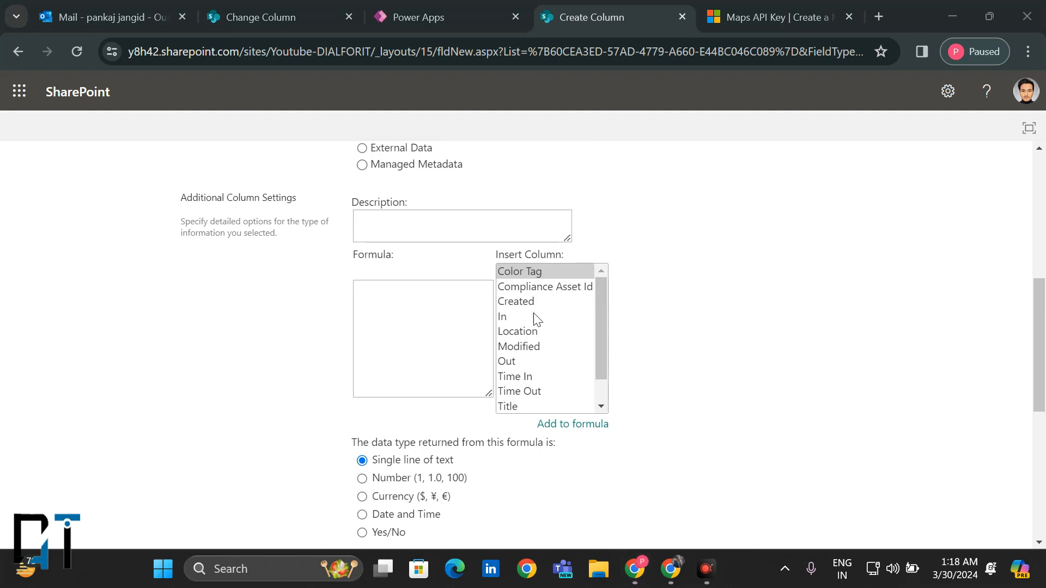
pyautogui.scroll(-1, 520, 351)
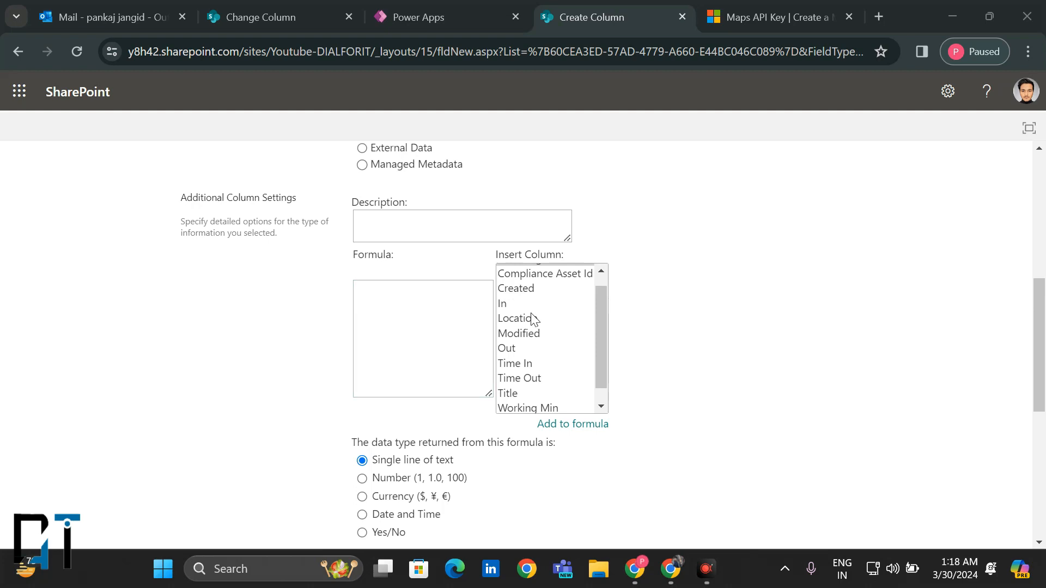
pyautogui.scroll(1, 532, 315)
pyautogui.click(428, 322)
pyautogui.write('=TEXT(Created,"dd/mm/yyyy")')
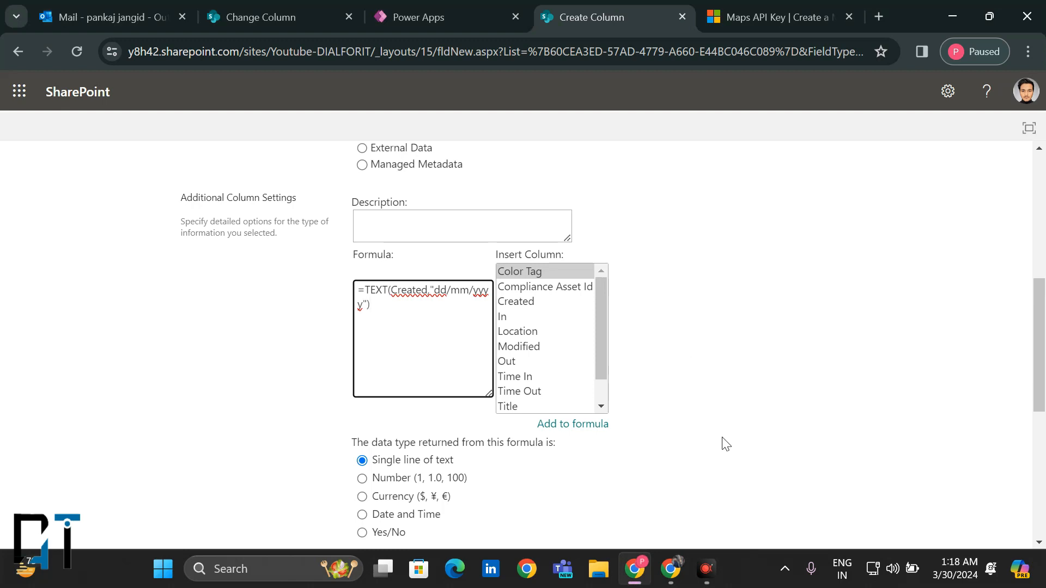
pyautogui.scroll(-6, 540, 434)
pyautogui.click(910, 467)
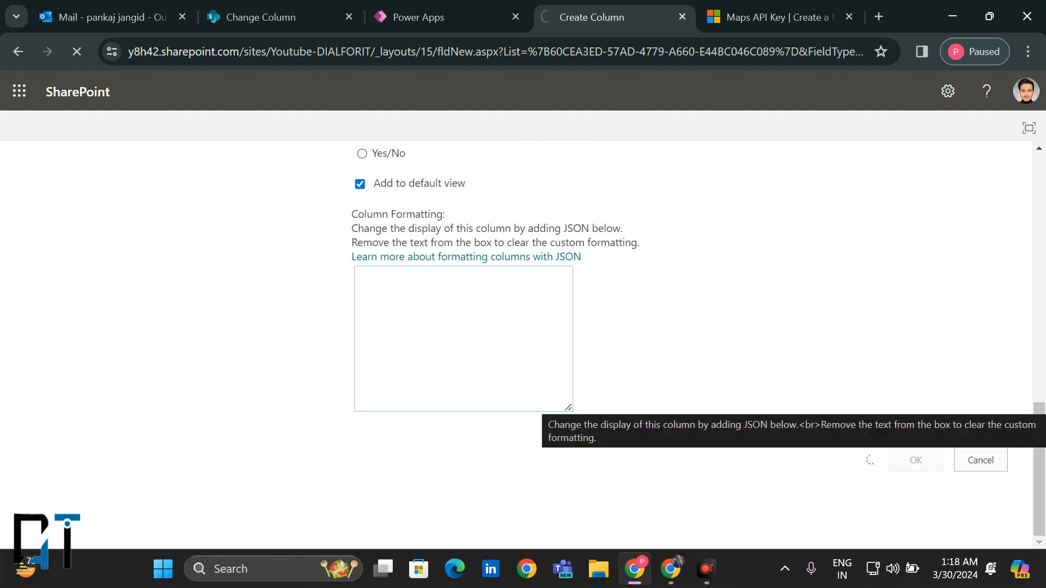
# Start another new calculated column and name it Working Hours.
pyautogui.scroll(-6, 386, 315)
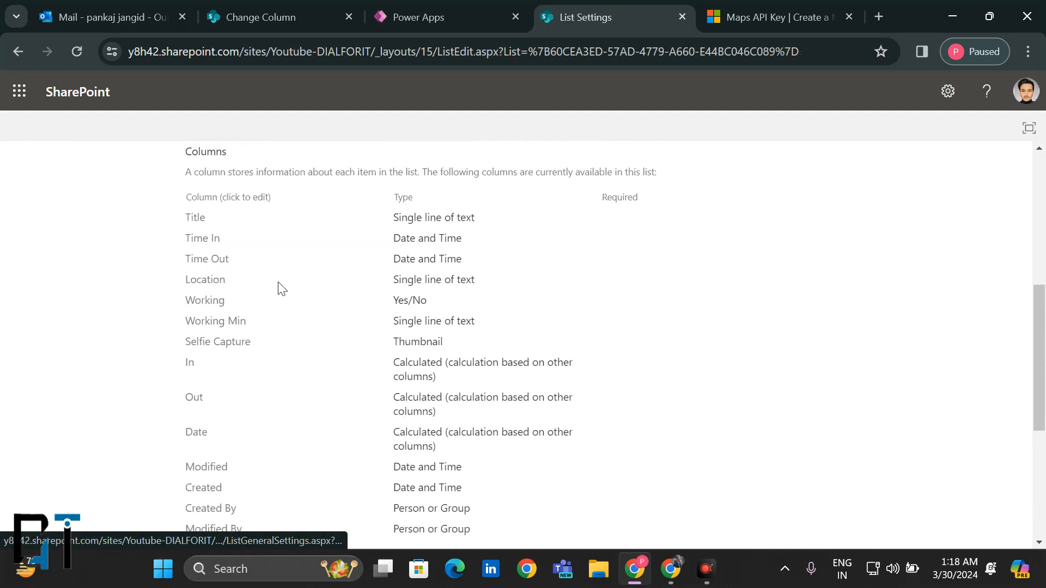
pyautogui.scroll(-5, 280, 289)
pyautogui.click(220, 301)
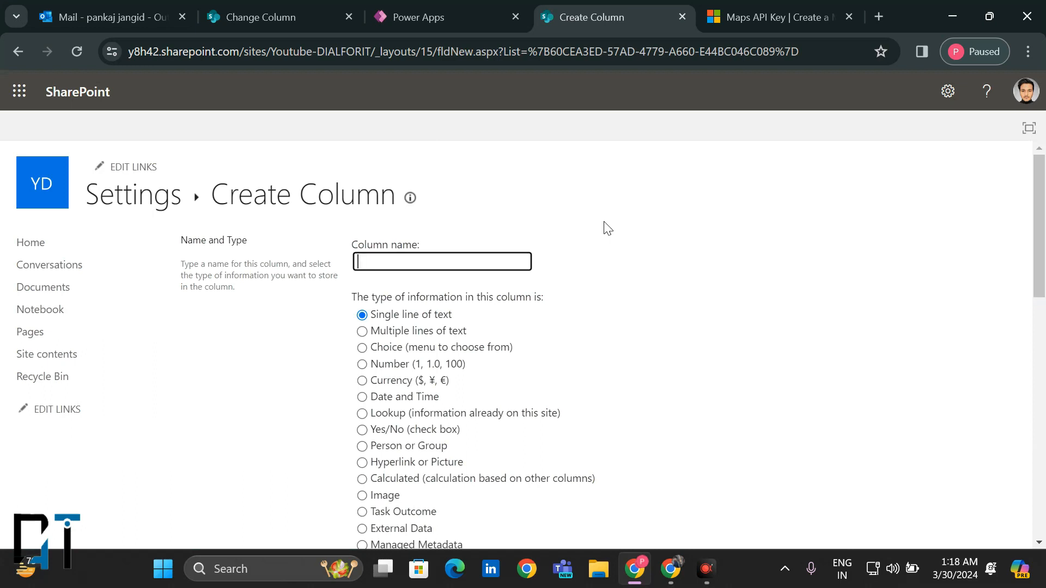
pyautogui.scroll(-1, 605, 226)
pyautogui.click(363, 399)
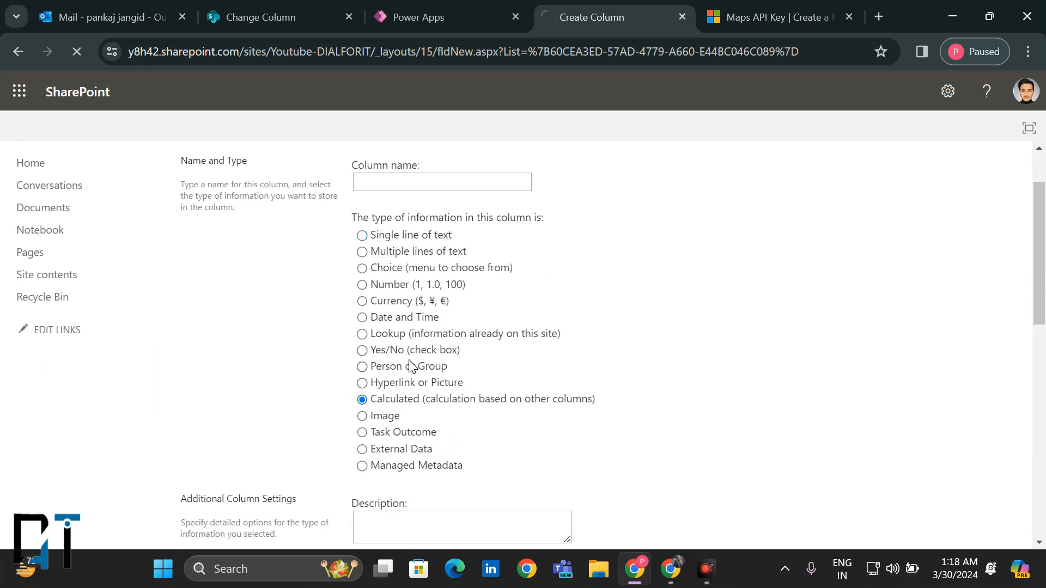
pyautogui.click(405, 260)
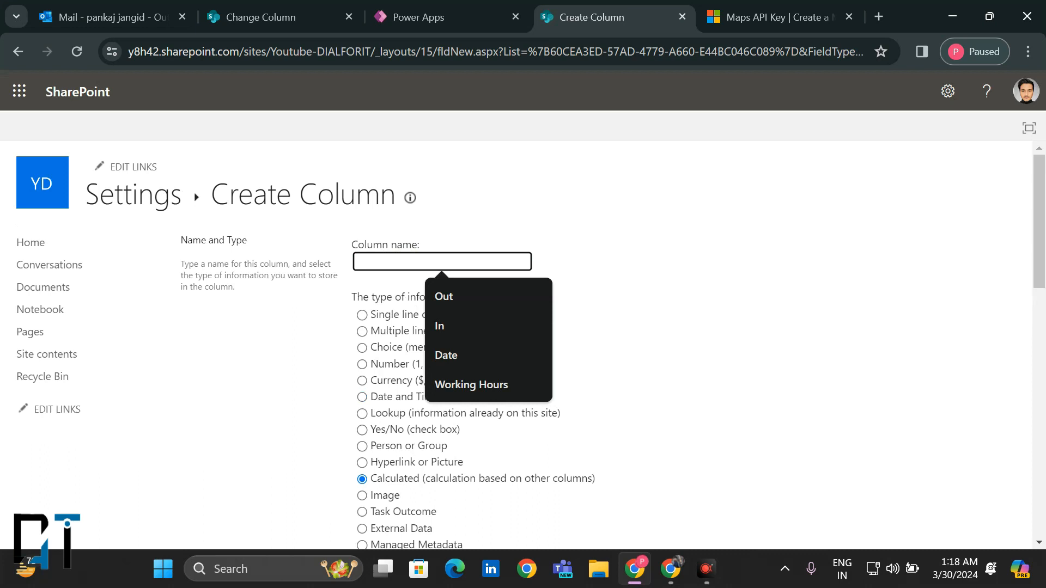
pyautogui.write('Working Hours')
pyautogui.scroll(-1, 523, 343)
pyautogui.scroll(-1, 523, 304)
pyautogui.scroll(3, 523, 304)
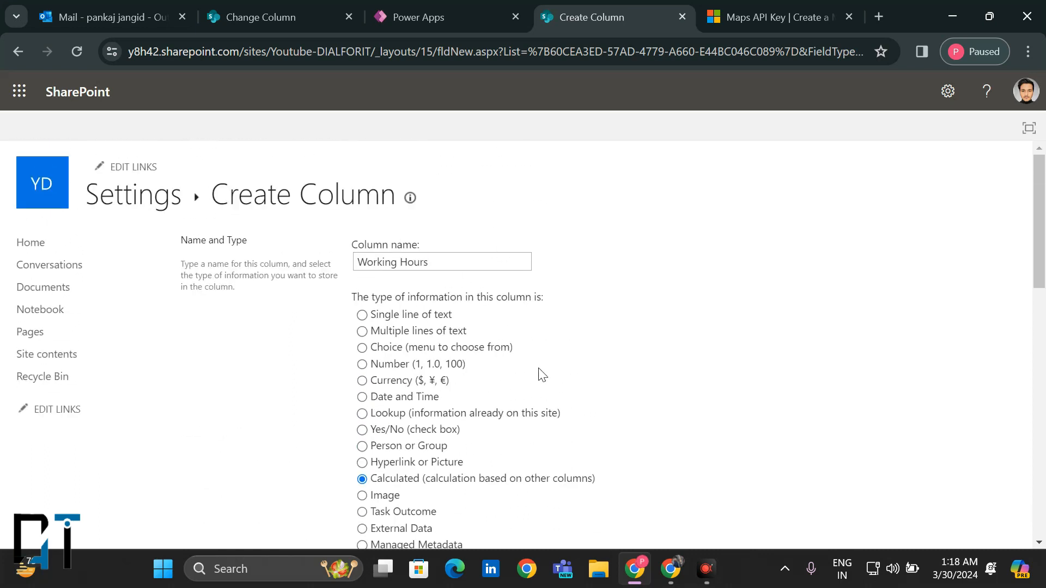
# Enter the formula =INT([Working Min]/60)&" Hr, "&MOD([Working Min],60)&" Min" for Working Hours, returned as a single line of text, and save the column.
pyautogui.scroll(-5, 541, 374)
pyautogui.click(388, 390)
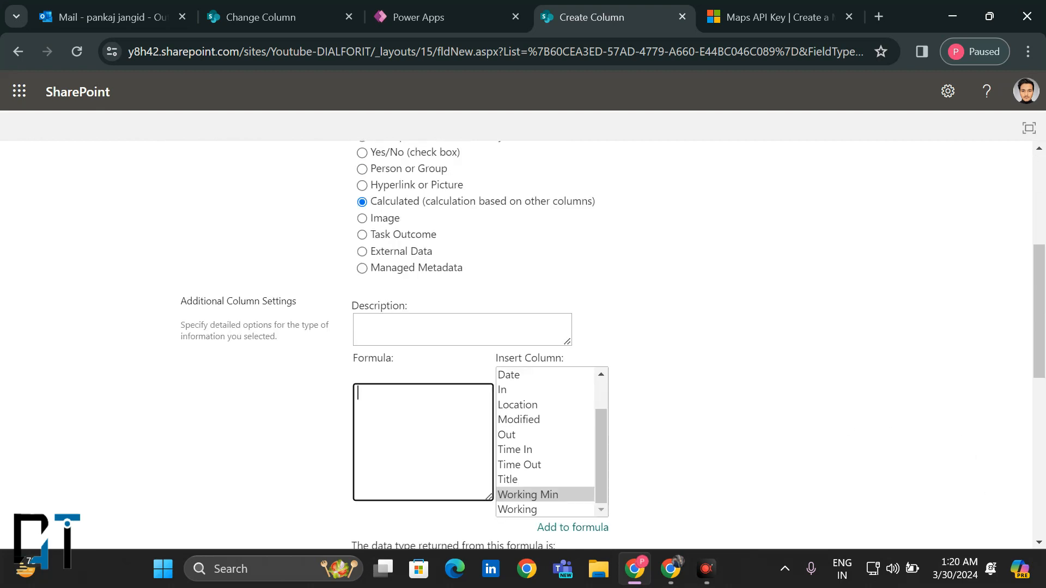
pyautogui.write('=INT([Working Min]/60)&" Hr, "&MOD([Working Min],60)&" Min"')
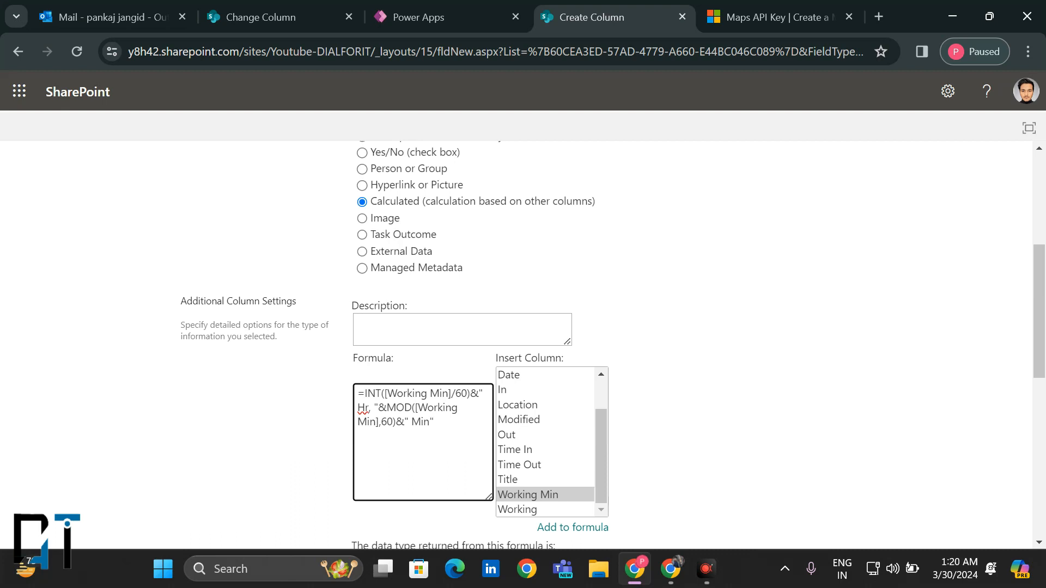
pyautogui.scroll(-1, 516, 345)
pyautogui.scroll(5, 516, 345)
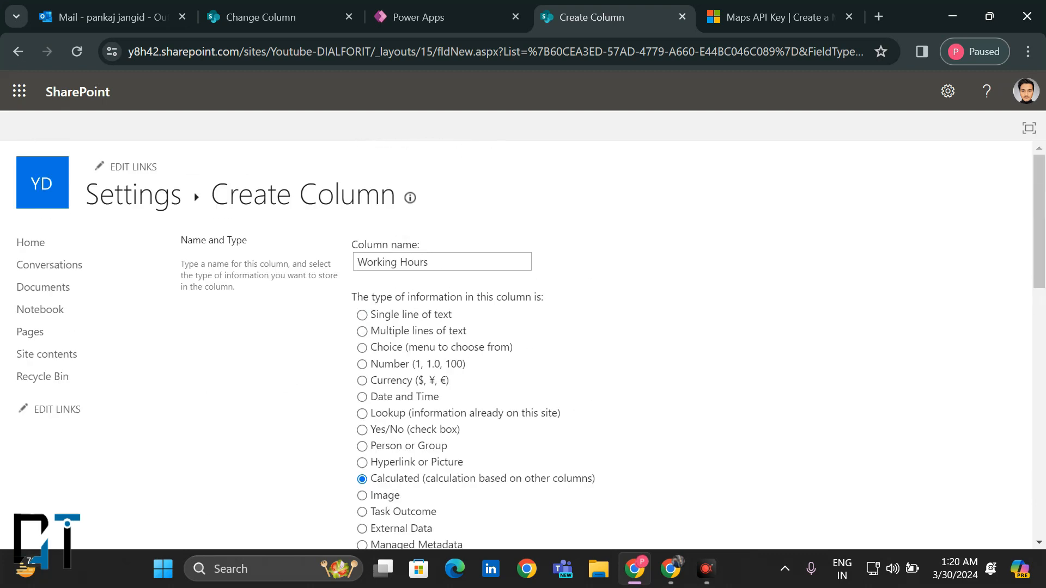
pyautogui.scroll(-10, 406, 468)
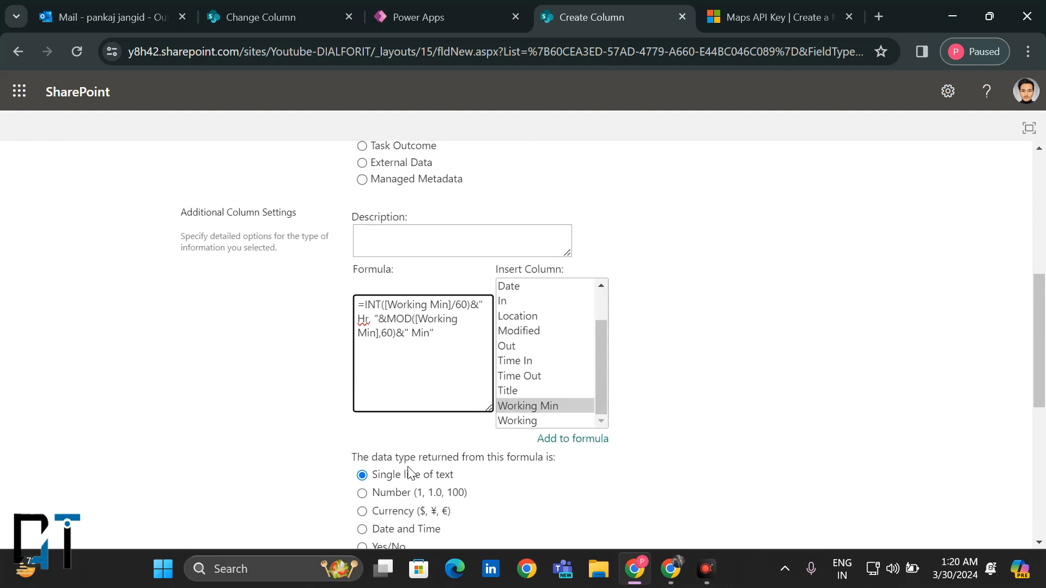
pyautogui.scroll(-5, 800, 484)
pyautogui.click(906, 460)
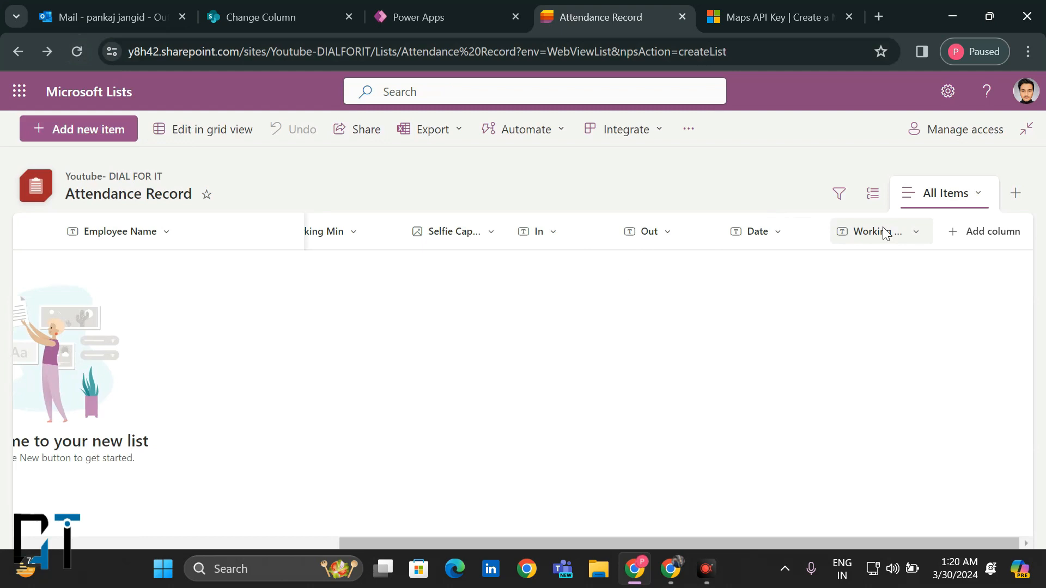
# Review all the columns across the Attendance Record list view.
pyautogui.hscroll(-5, 460, 346)
pyautogui.hscroll(4, 460, 346)
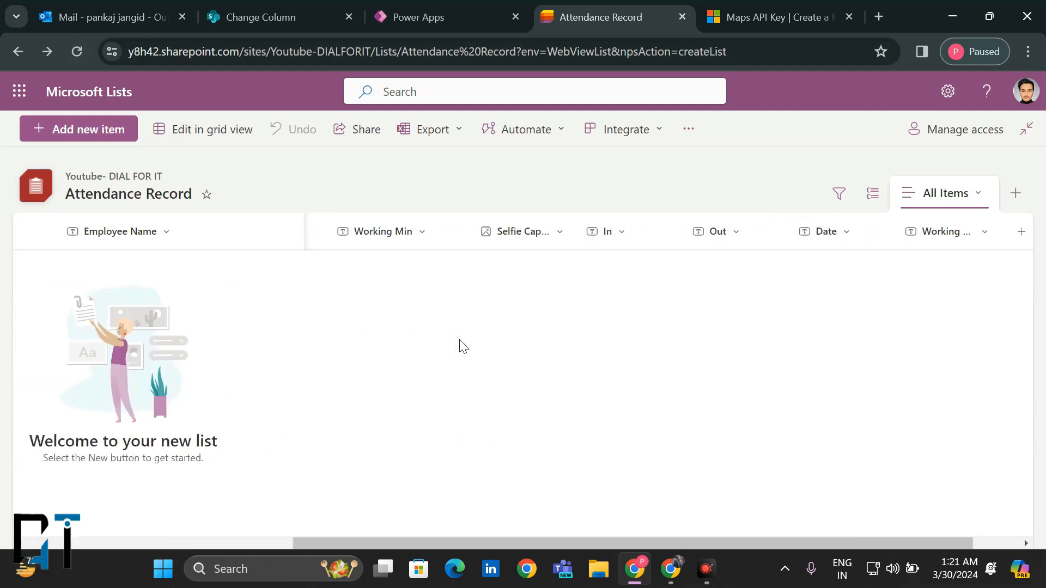
pyautogui.hscroll(-5, 451, 368)
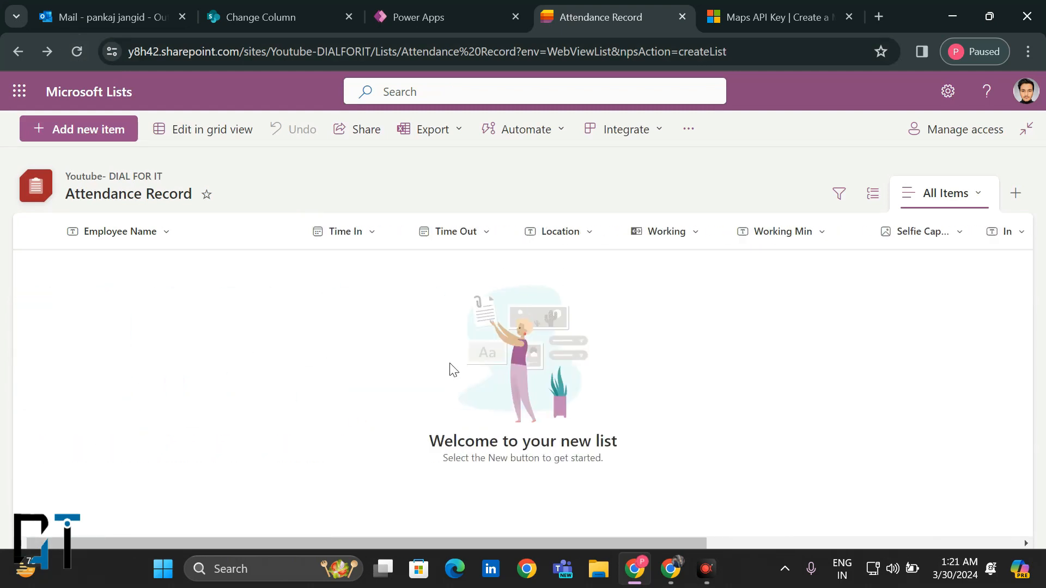
pyautogui.hscroll(5, 583, 329)
pyautogui.hscroll(-3, 585, 330)
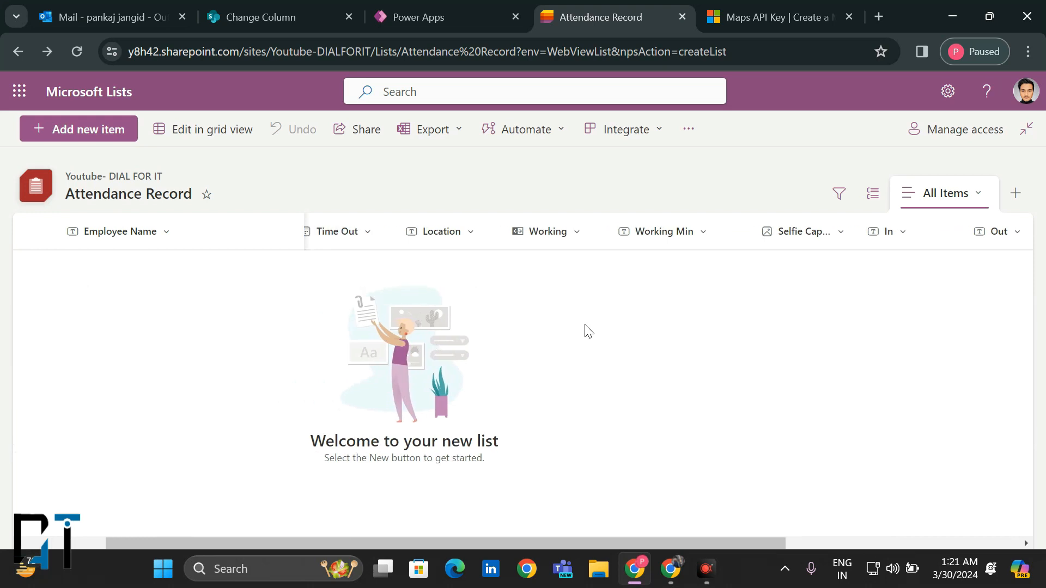
pyautogui.hscroll(-2, 586, 331)
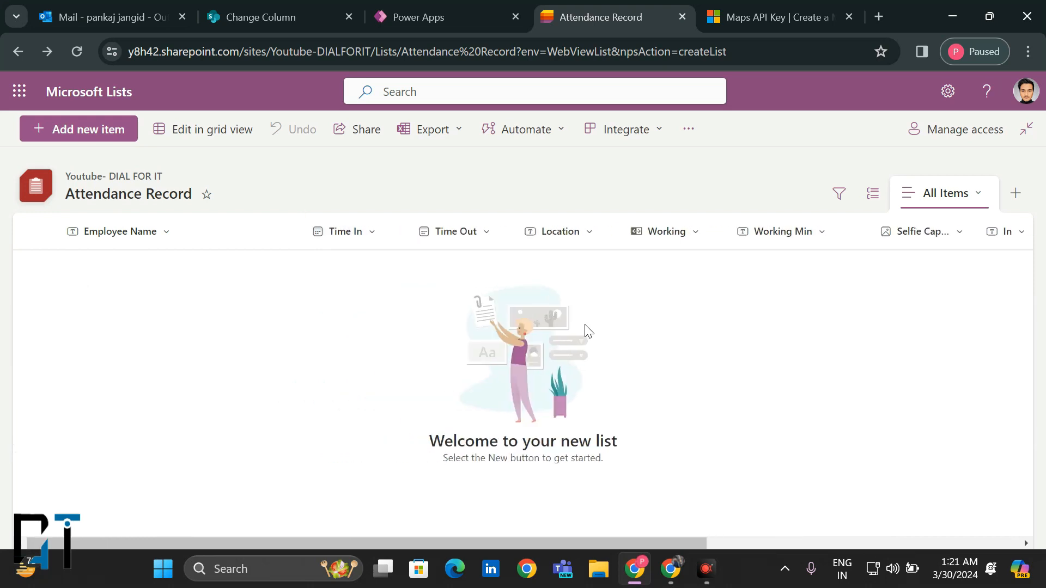
pyautogui.click(210, 131)
pyautogui.click(453, 273)
pyautogui.click(362, 273)
pyautogui.click(206, 130)
# Start a new list item, enter the employee's name and set Time In to 30/3/2024 00:30.
pyautogui.click(104, 137)
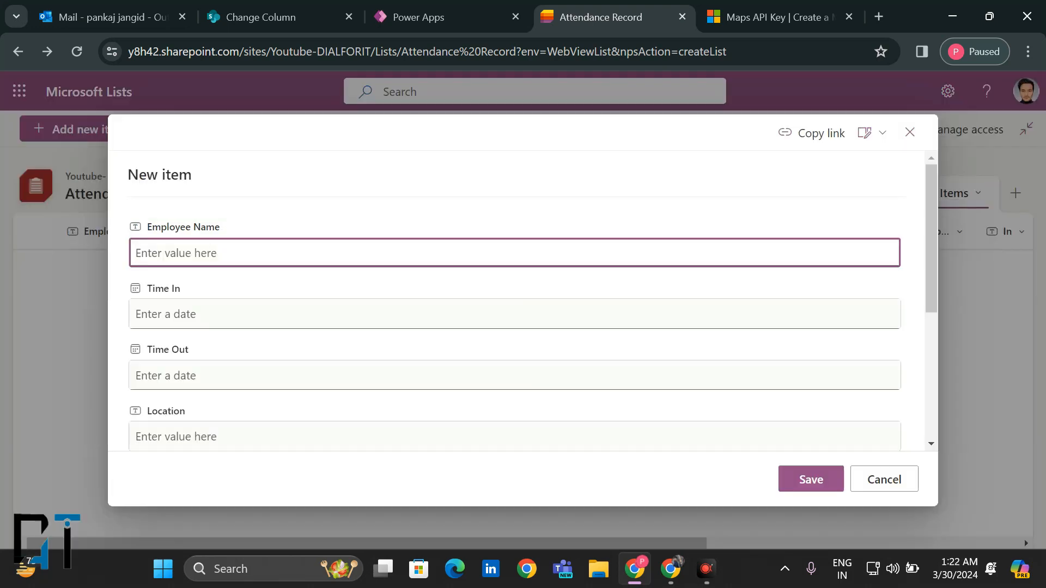
pyautogui.write('Pankaj')
pyautogui.press('Tab')
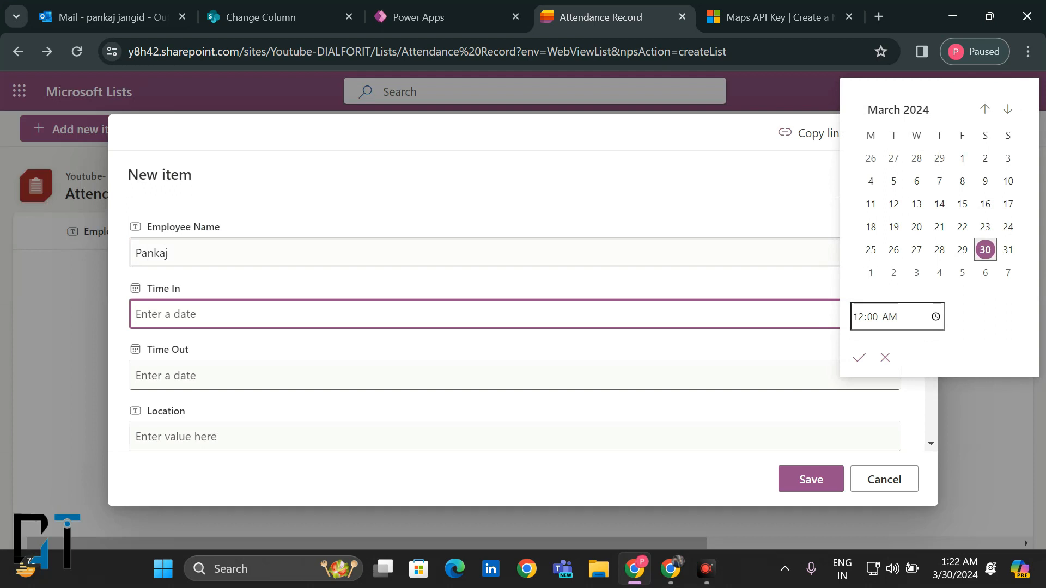
pyautogui.click(871, 318)
pyautogui.write('30')
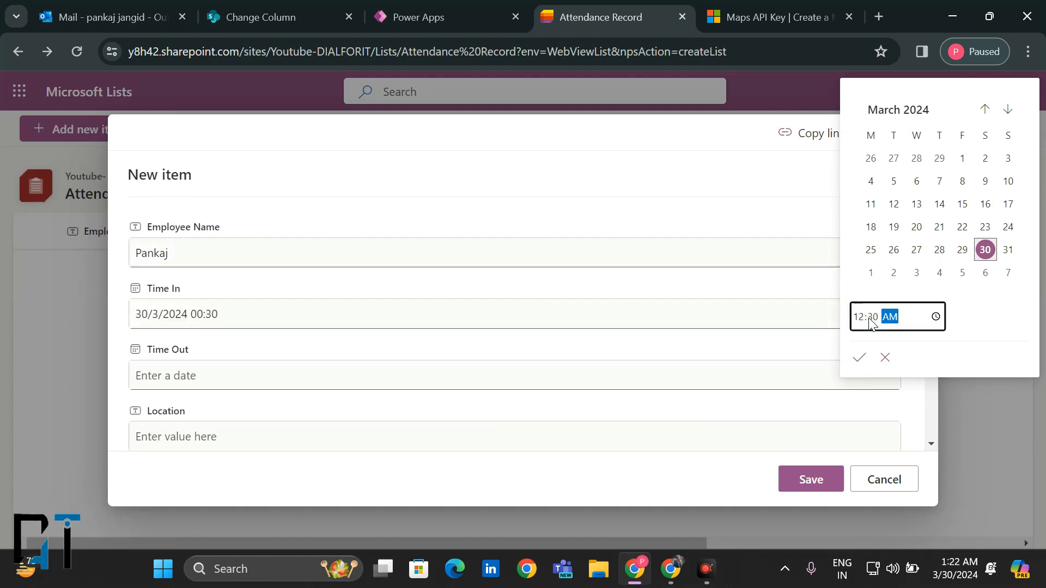
pyautogui.click(859, 357)
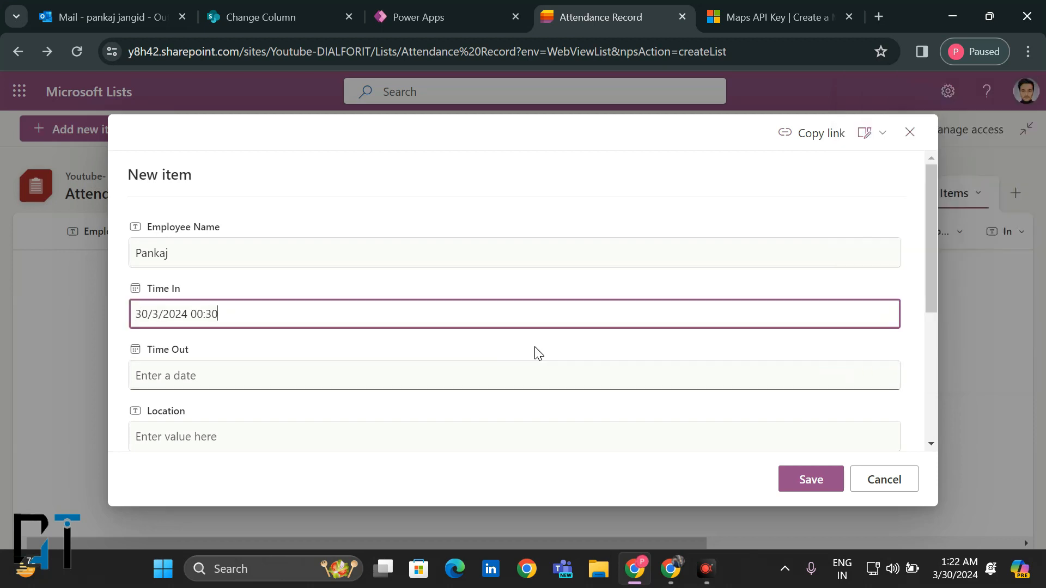
# Set the item's Time Out to 30/3/2024 01:00 and Working Min to 30, and save the item.
pyautogui.click(299, 370)
pyautogui.click(145, 317)
pyautogui.write('1:00 AM')
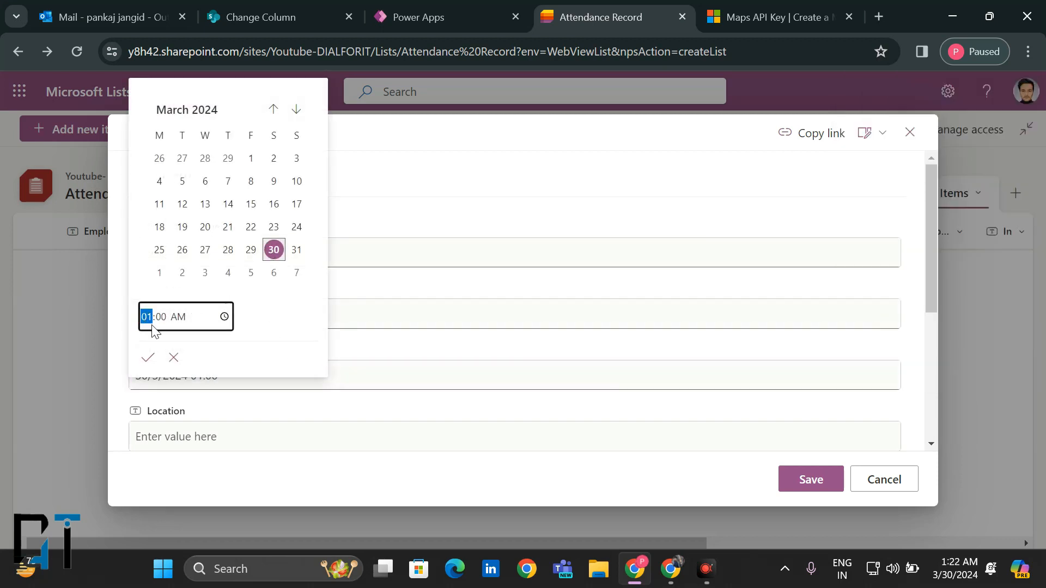
pyautogui.click(147, 357)
pyautogui.scroll(-2, 308, 398)
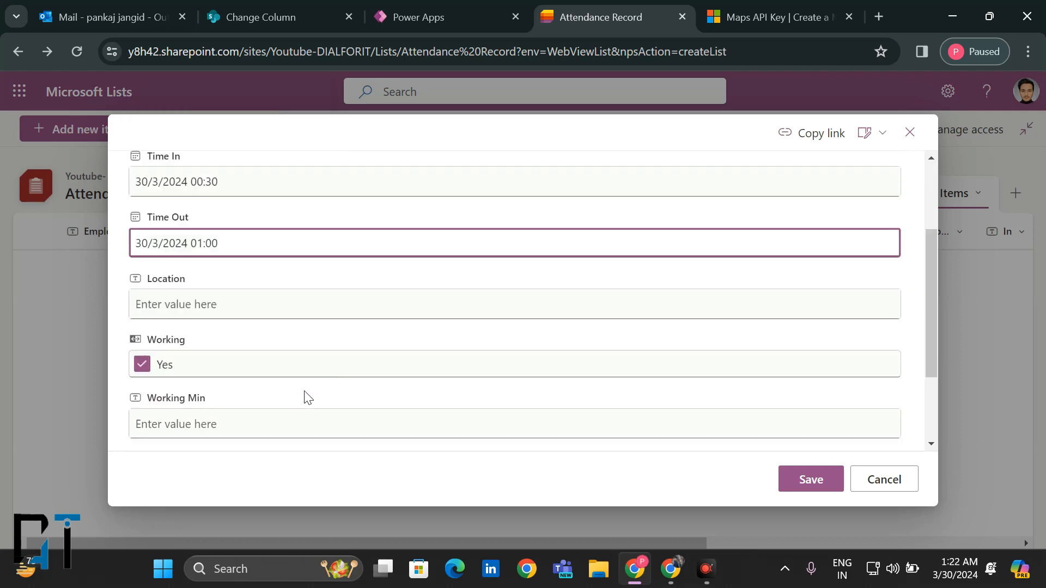
pyautogui.click(214, 413)
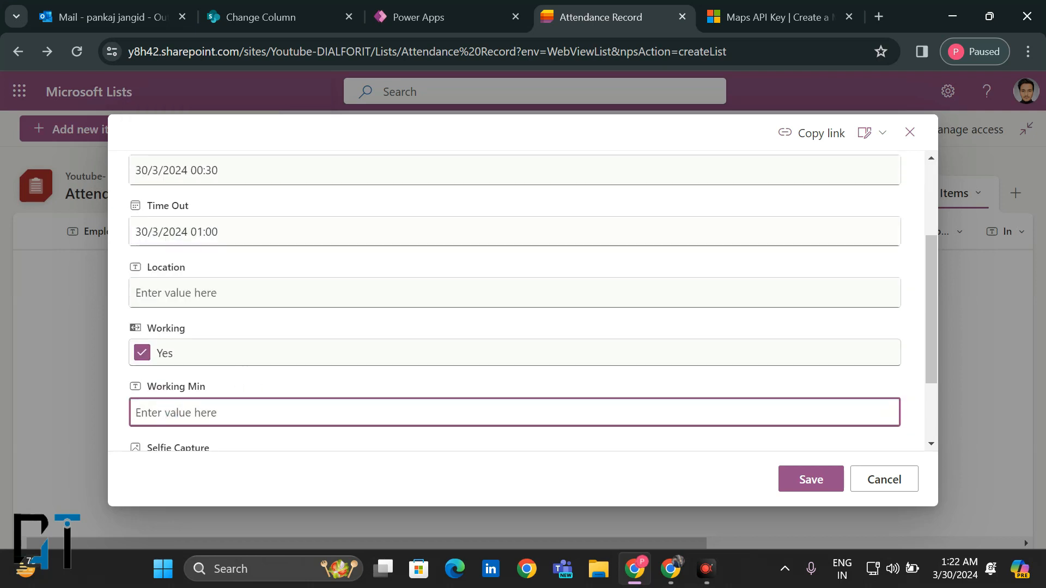
pyautogui.write('30')
pyautogui.click(805, 482)
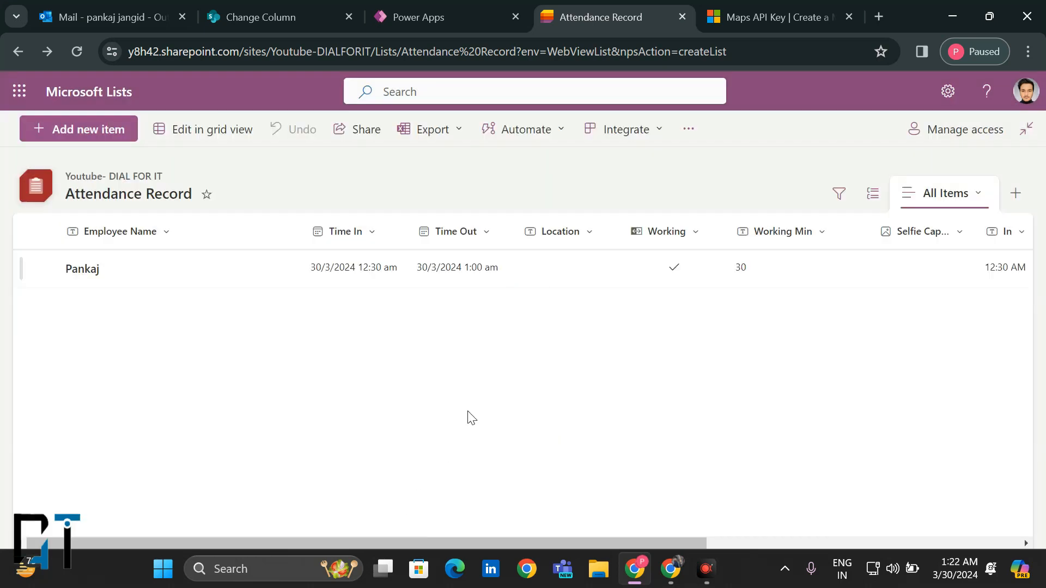
# Check the calculated In, Out, Date and Working Hours values of the new attendance item.
pyautogui.hscroll(5, 468, 417)
pyautogui.hscroll(3, 467, 417)
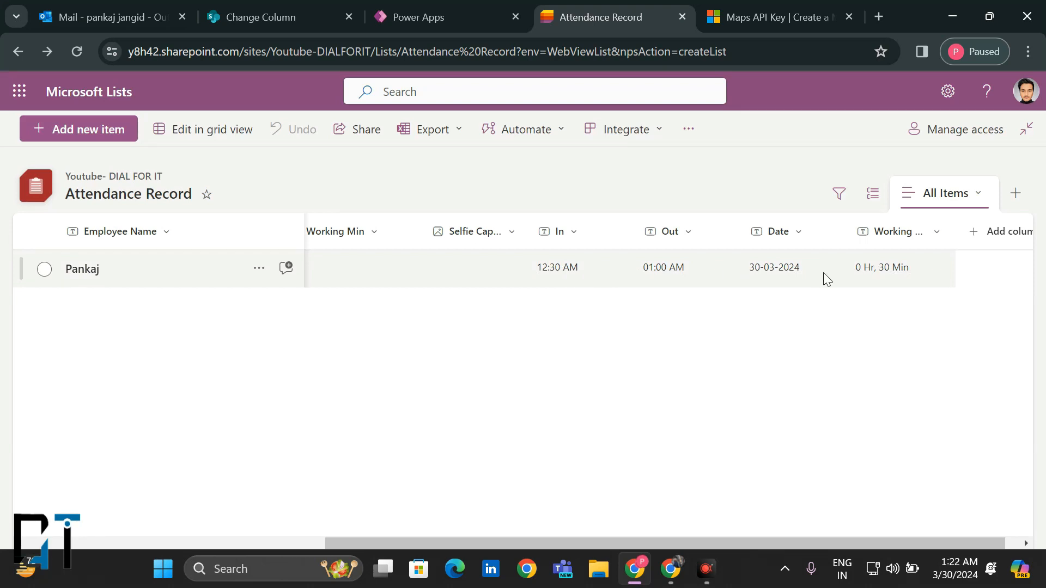
pyautogui.moveTo(863, 271); pyautogui.dragTo(920, 275)
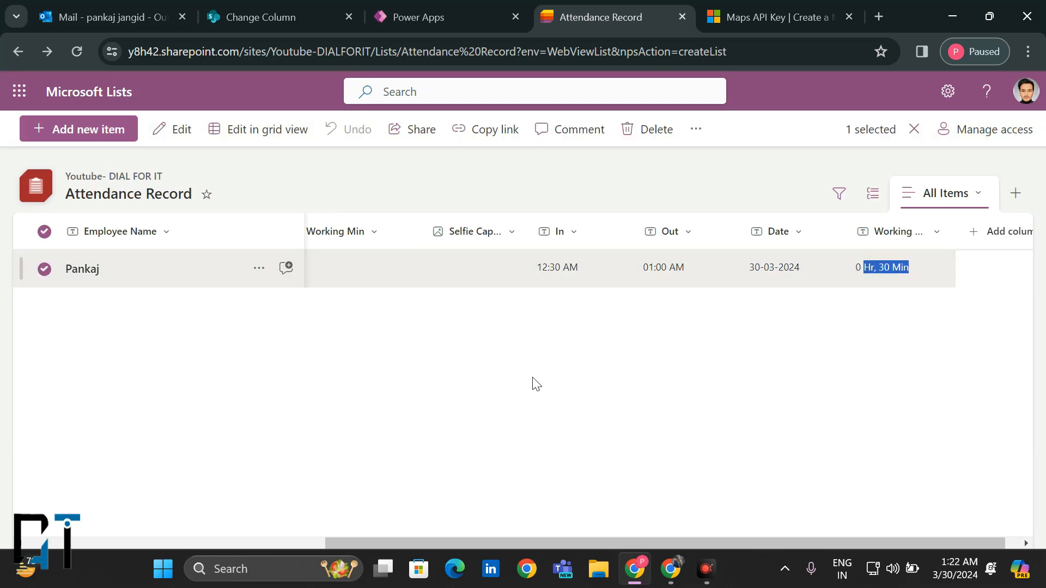
pyautogui.hscroll(-7, 533, 378)
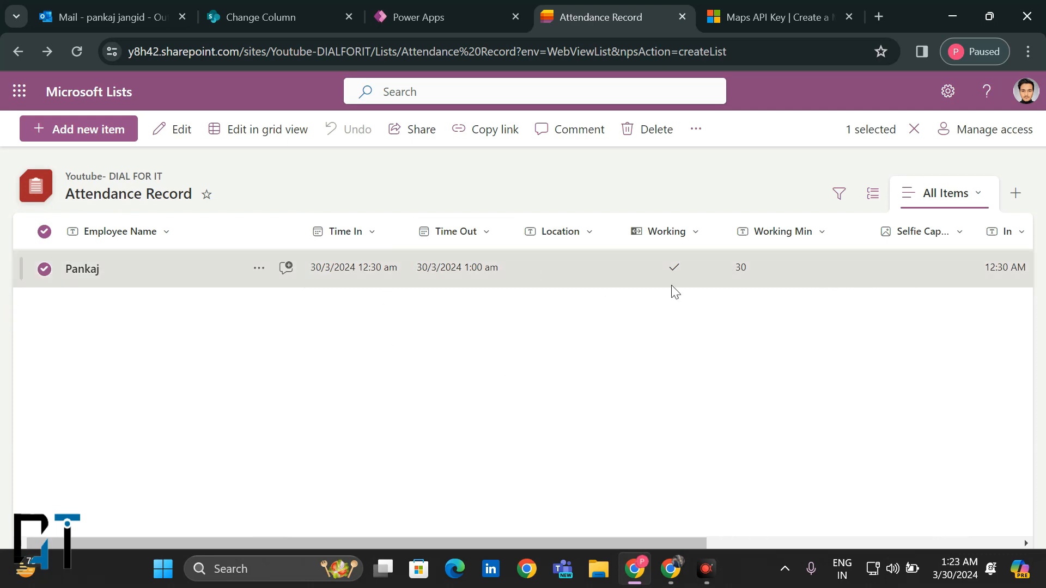
# Compare the item's Time In, Time Out and Working Min entries with its In, Out, Date and Working Hours columns.
pyautogui.hscroll(7, 754, 294)
pyautogui.hscroll(-5, 464, 276)
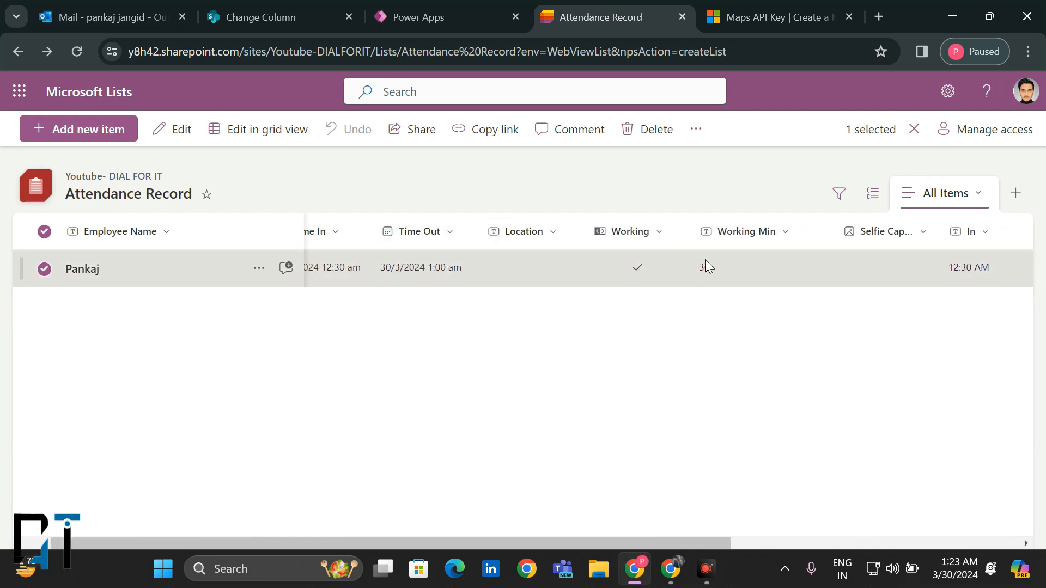
pyautogui.hscroll(-1, 402, 424)
pyautogui.hscroll(7, 402, 424)
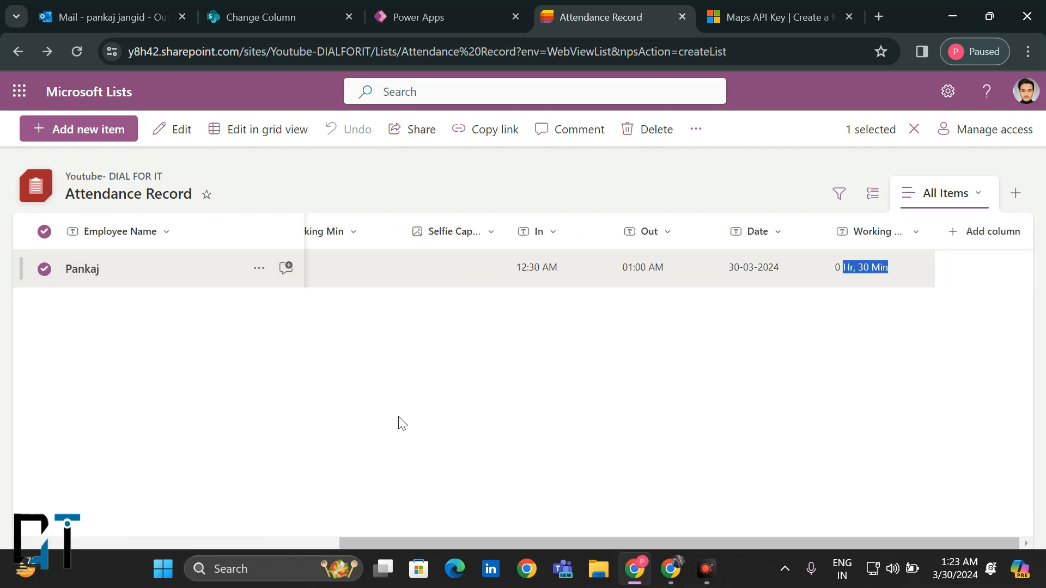
pyautogui.hscroll(-8, 619, 426)
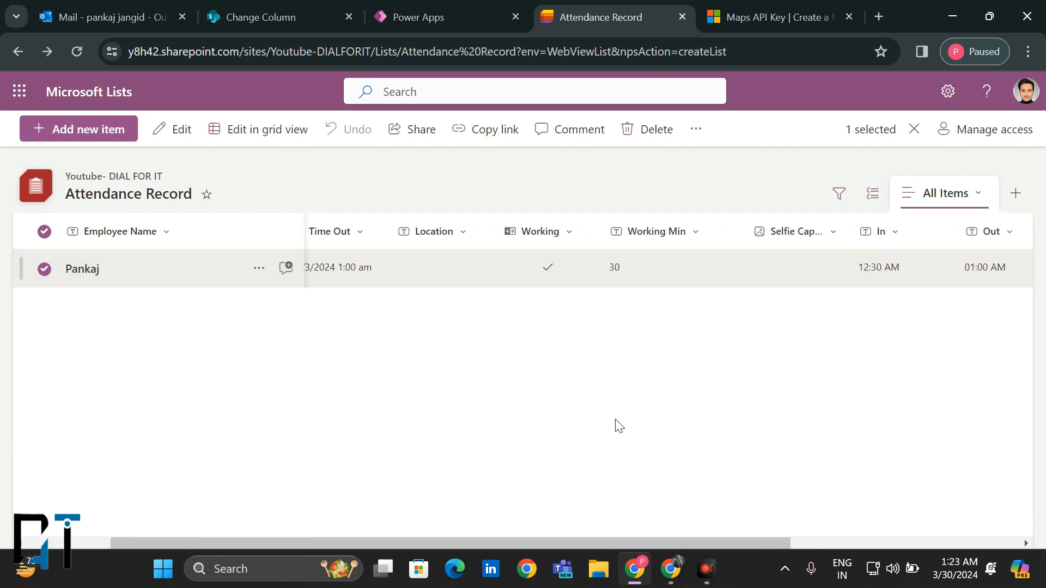
pyautogui.hscroll(6, 619, 426)
pyautogui.hscroll(1, 619, 426)
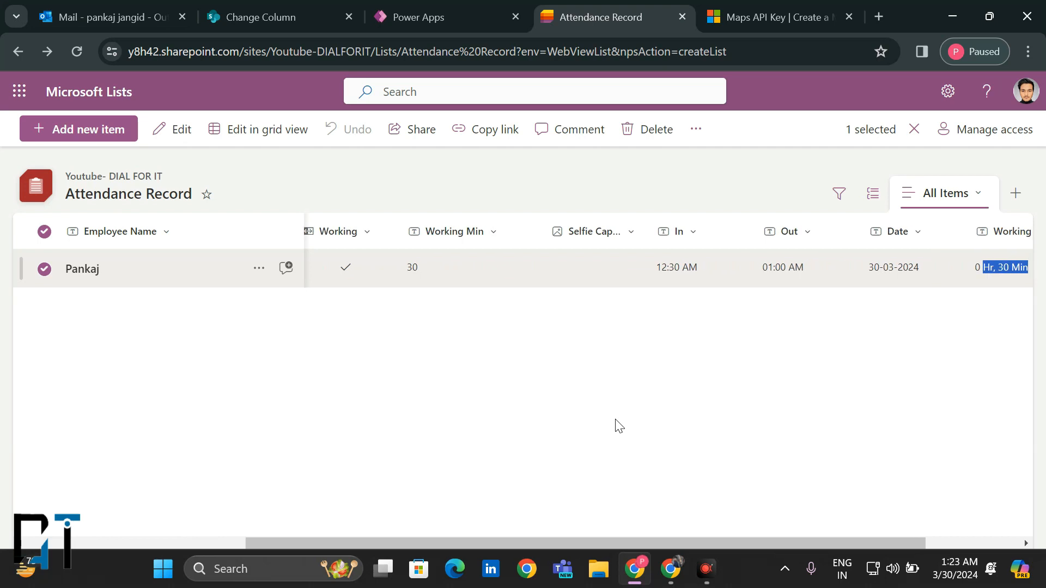
pyautogui.hscroll(-5, 486, 401)
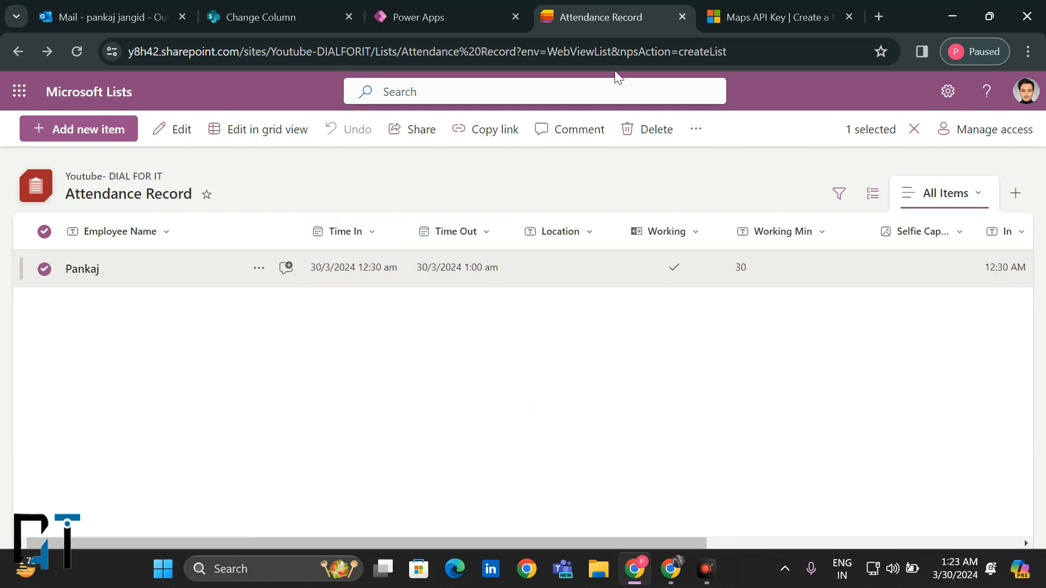
pyautogui.click(447, 6)
pyautogui.click(569, 8)
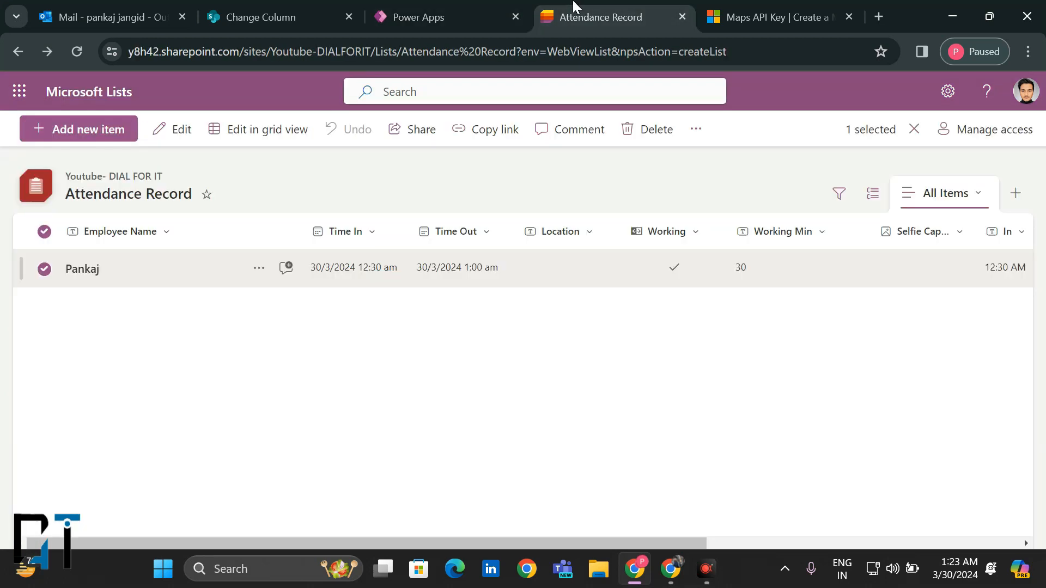